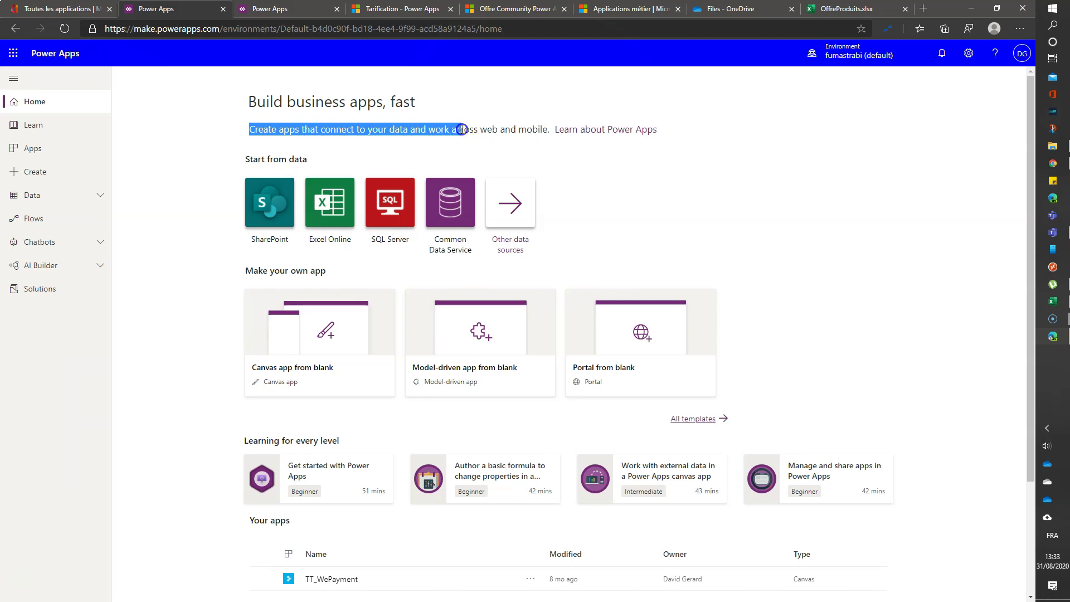
# Read the introductory sentence on the Power Apps home page about creating apps that connect to data
pyautogui.moveTo(481, 129); pyautogui.dragTo(539, 131)
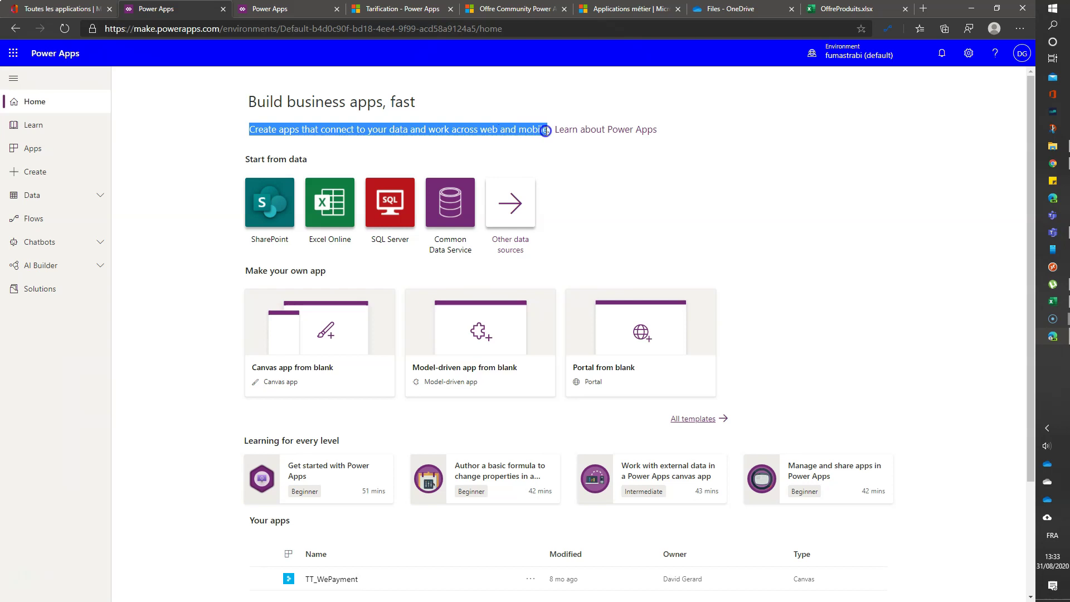
pyautogui.moveTo(545, 130); pyautogui.dragTo(548, 130)
pyautogui.click(275, 143)
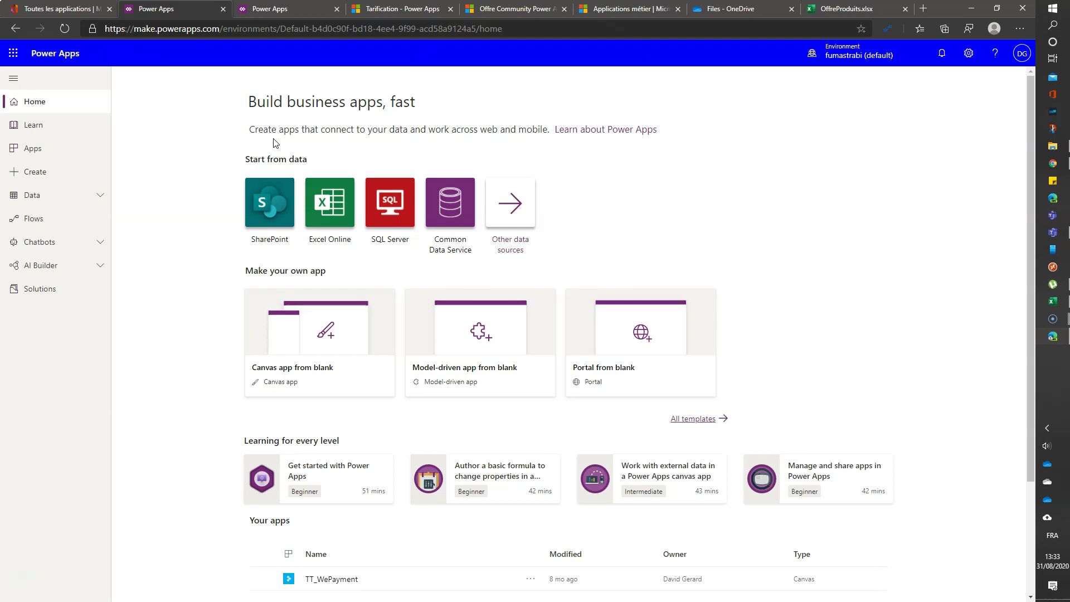
pyautogui.click(265, 129)
# Switch to the French Power Apps product page and review the Power Apps, Power Automate and Power Virtual Agents descriptions
pyautogui.click(627, 11)
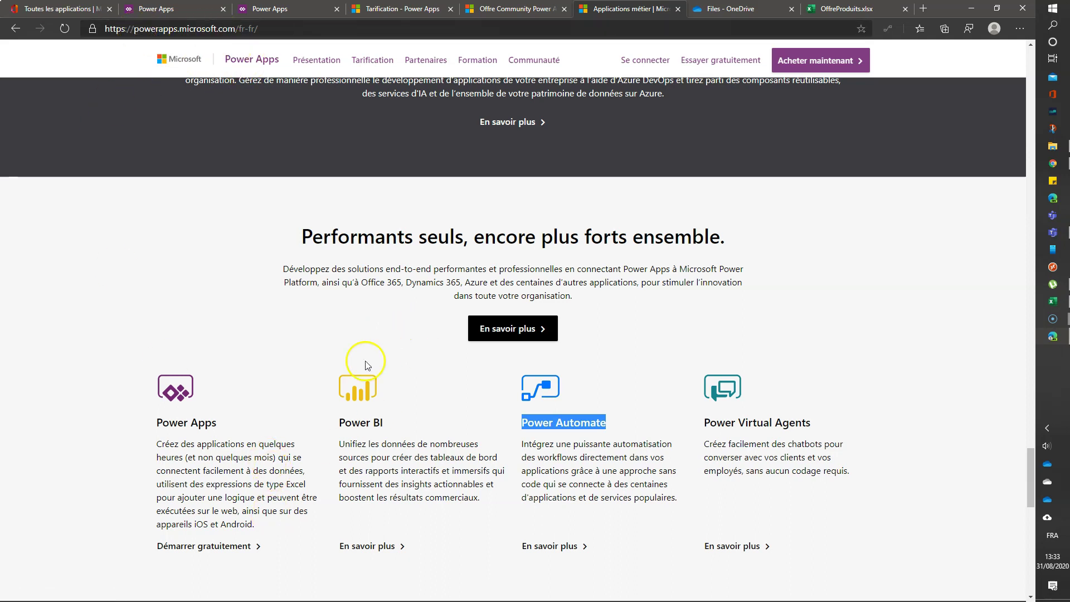
pyautogui.click(814, 409)
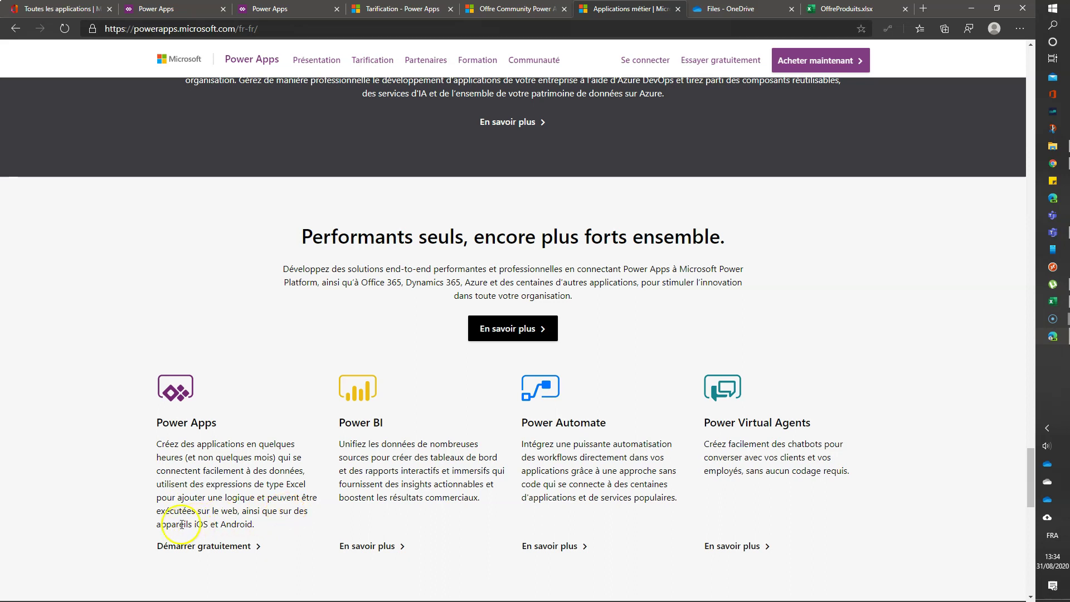
pyautogui.moveTo(214, 511); pyautogui.dragTo(249, 511)
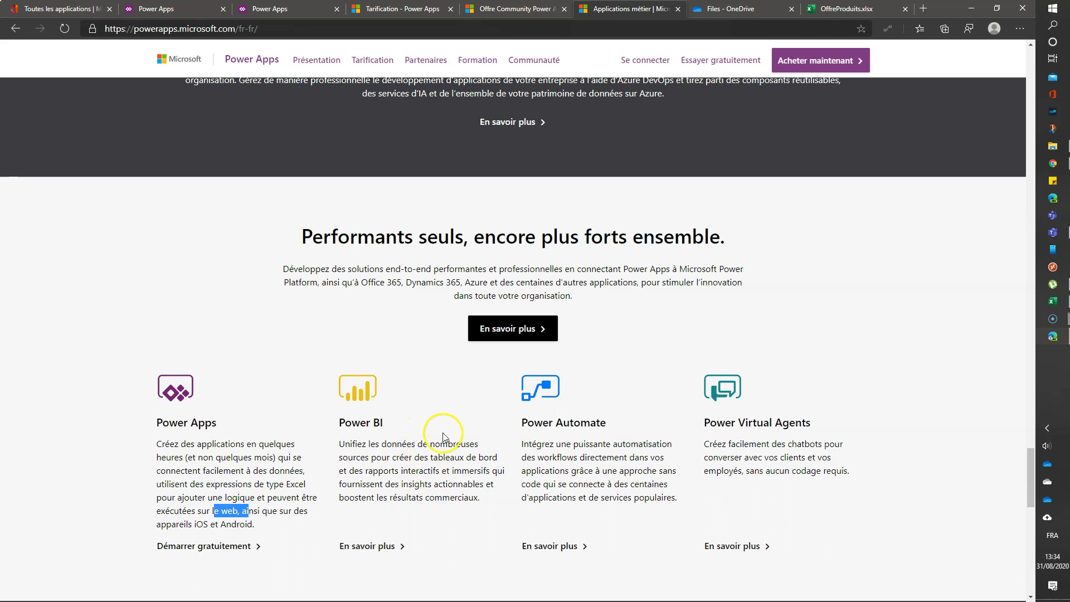
pyautogui.moveTo(522, 422); pyautogui.dragTo(608, 426)
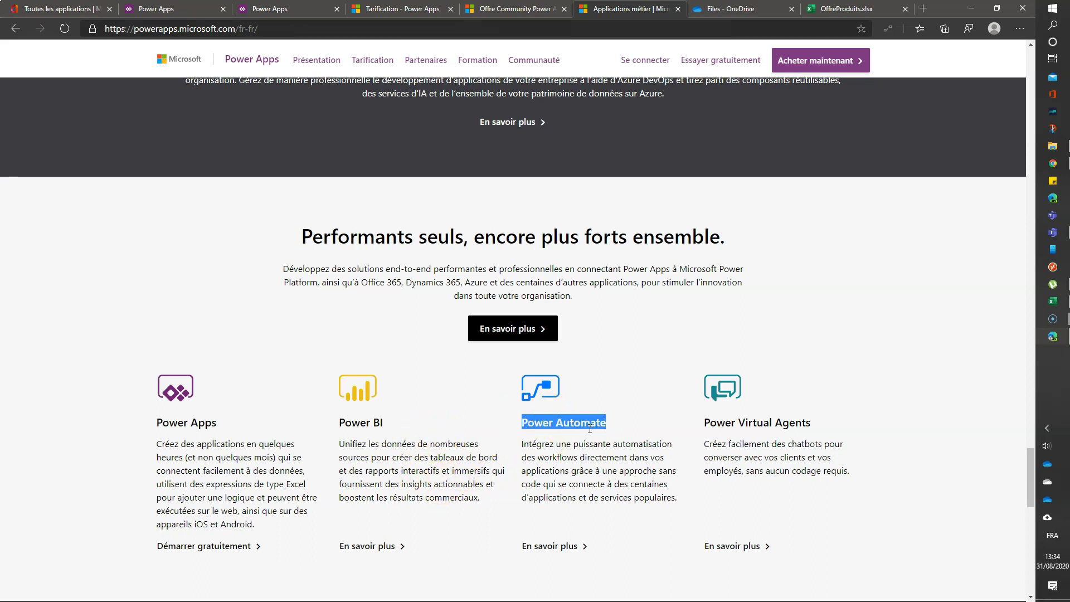
pyautogui.moveTo(703, 422); pyautogui.dragTo(822, 446)
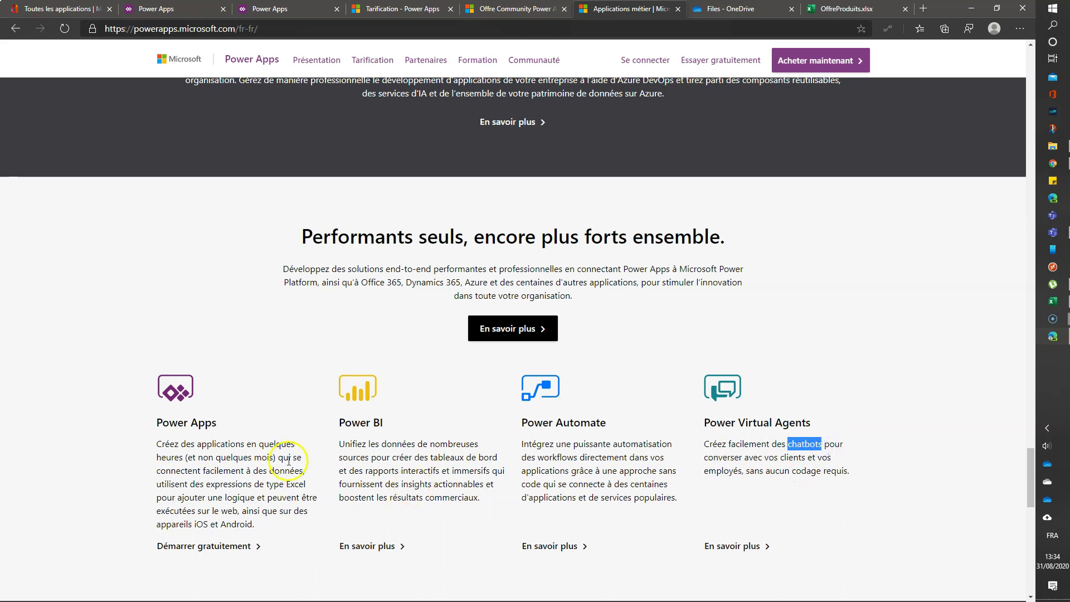
pyautogui.moveTo(154, 421); pyautogui.dragTo(230, 433)
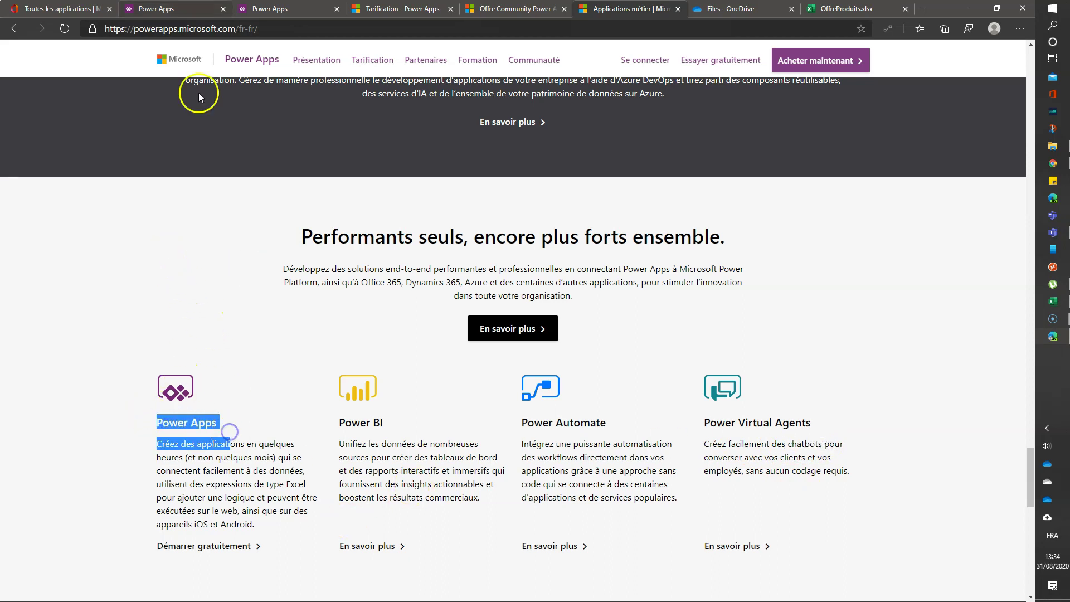
# Examine the Office 365 application list and the make.powerapps.com address as ways to reach Power Apps
pyautogui.click(40, 7)
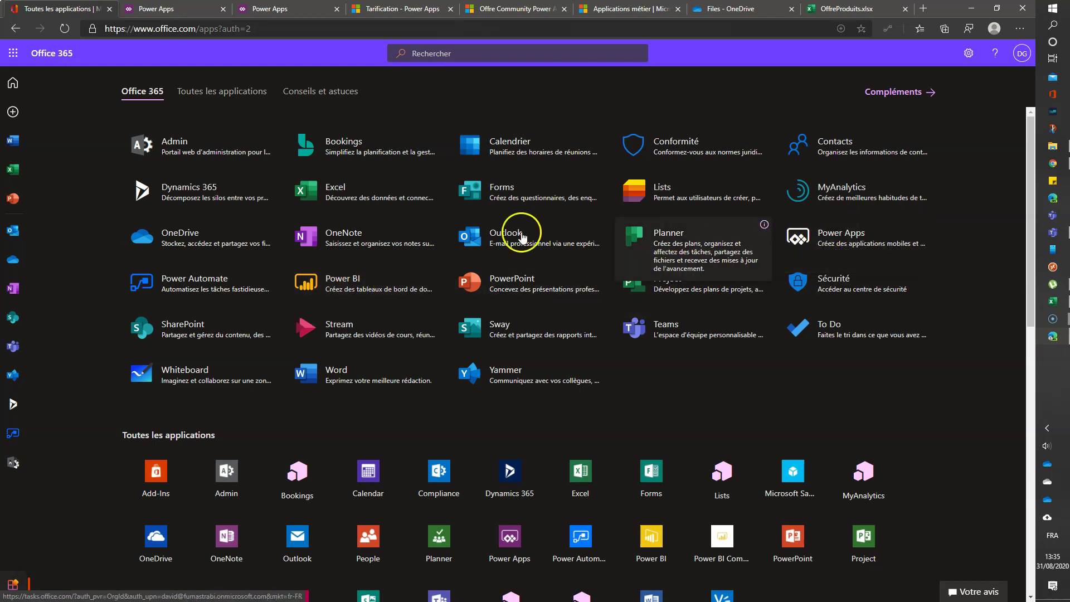
pyautogui.click(170, 8)
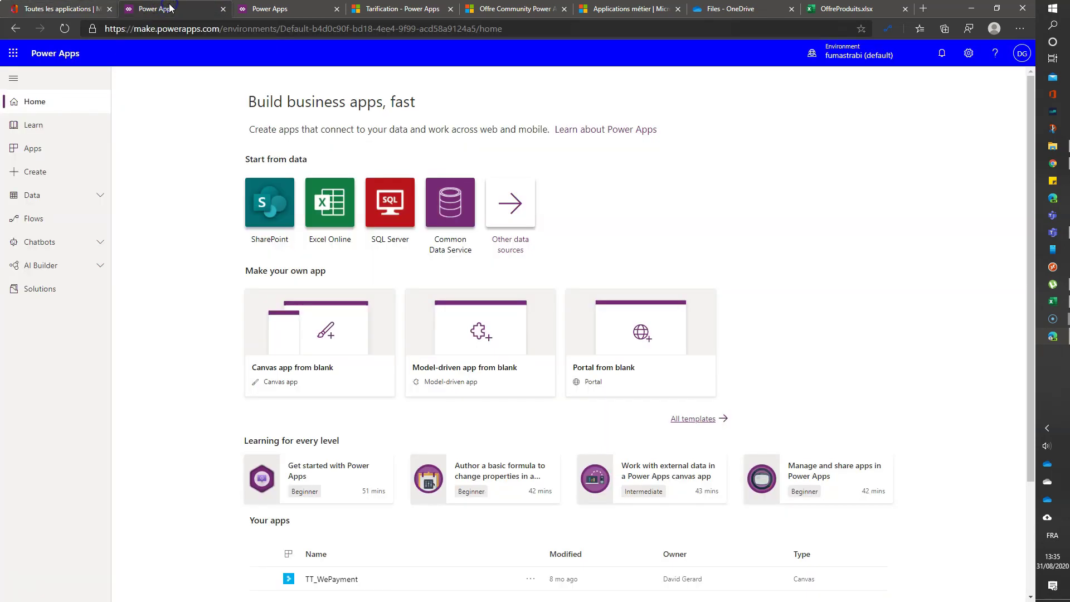
pyautogui.click(136, 31)
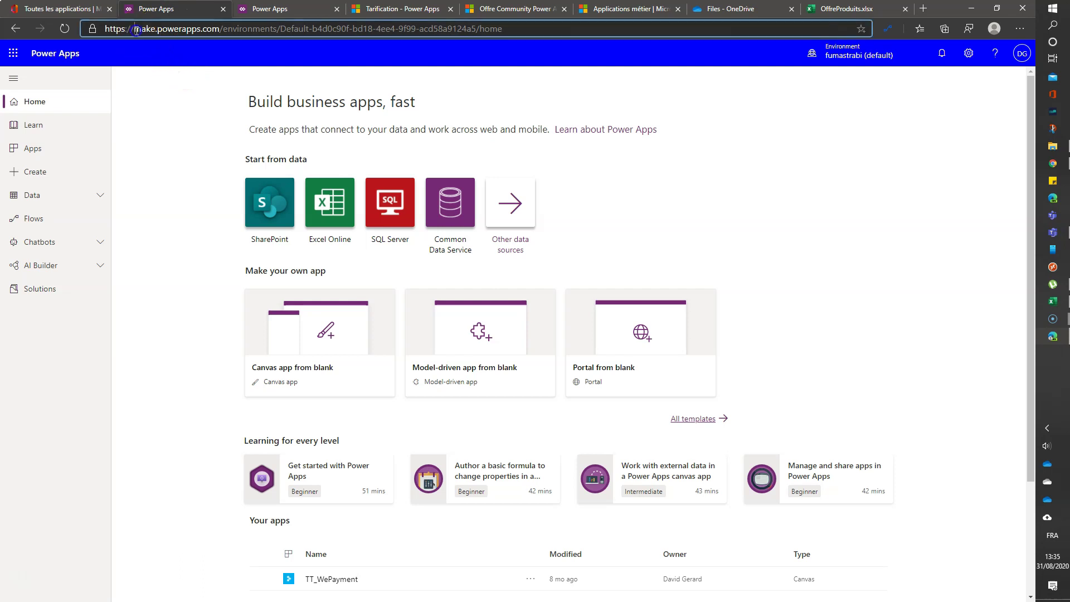
pyautogui.moveTo(154, 31); pyautogui.dragTo(201, 31)
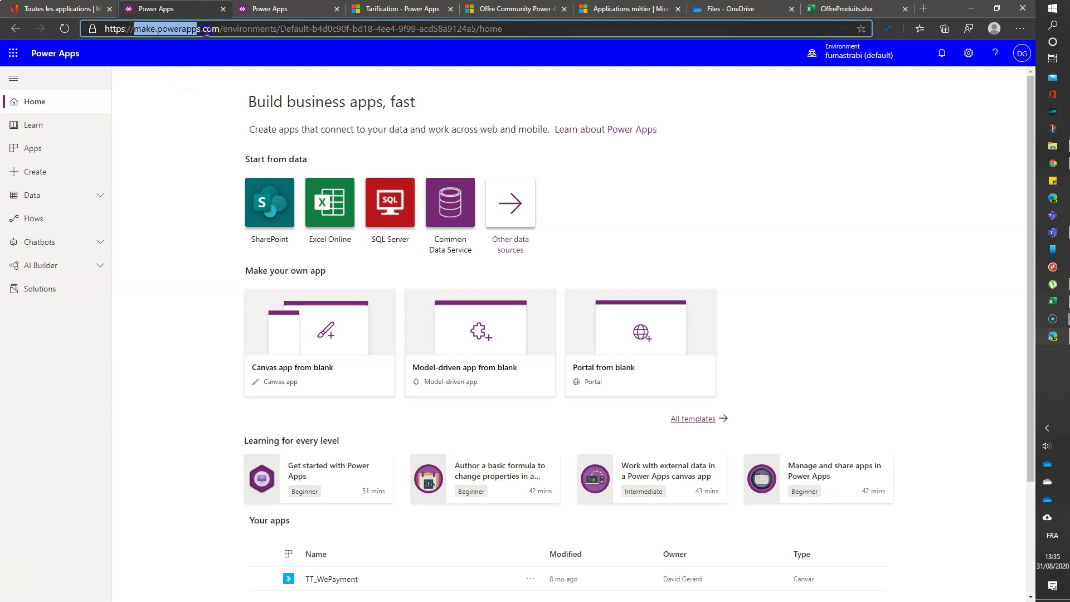
pyautogui.click(177, 143)
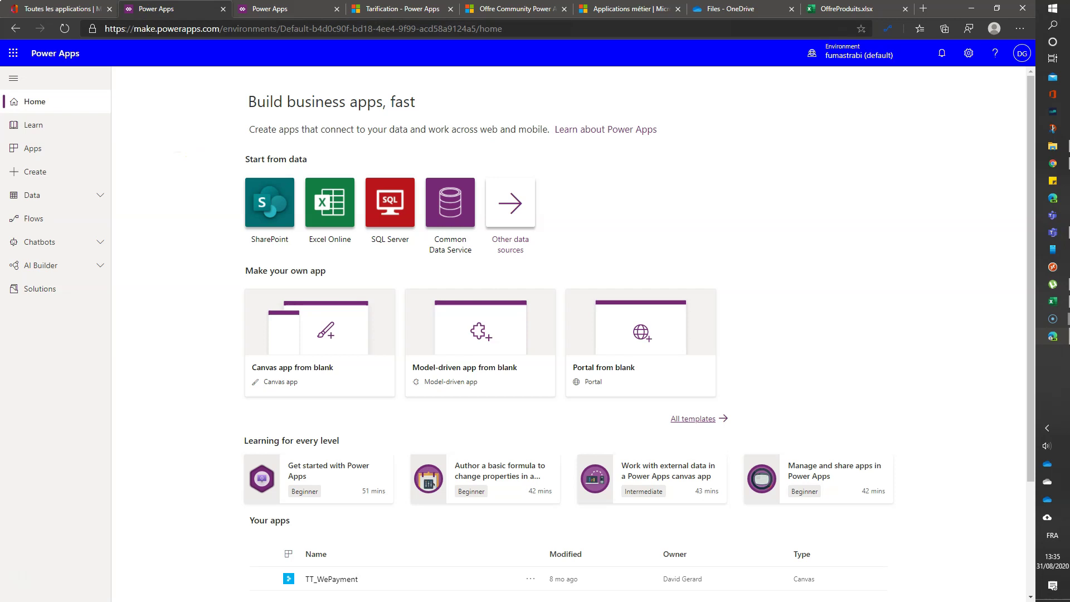
pyautogui.click(46, 11)
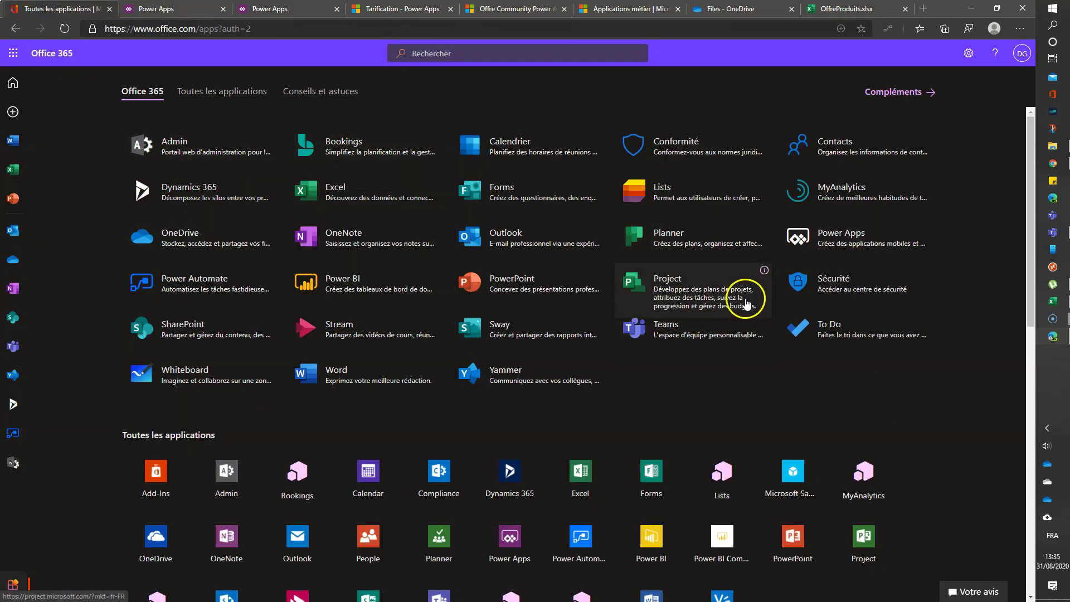
# Review the Power Apps pricing page, from the single-app and unlimited-app plans down to the Community offer under other resources
pyautogui.click(283, 7)
pyautogui.click(421, 9)
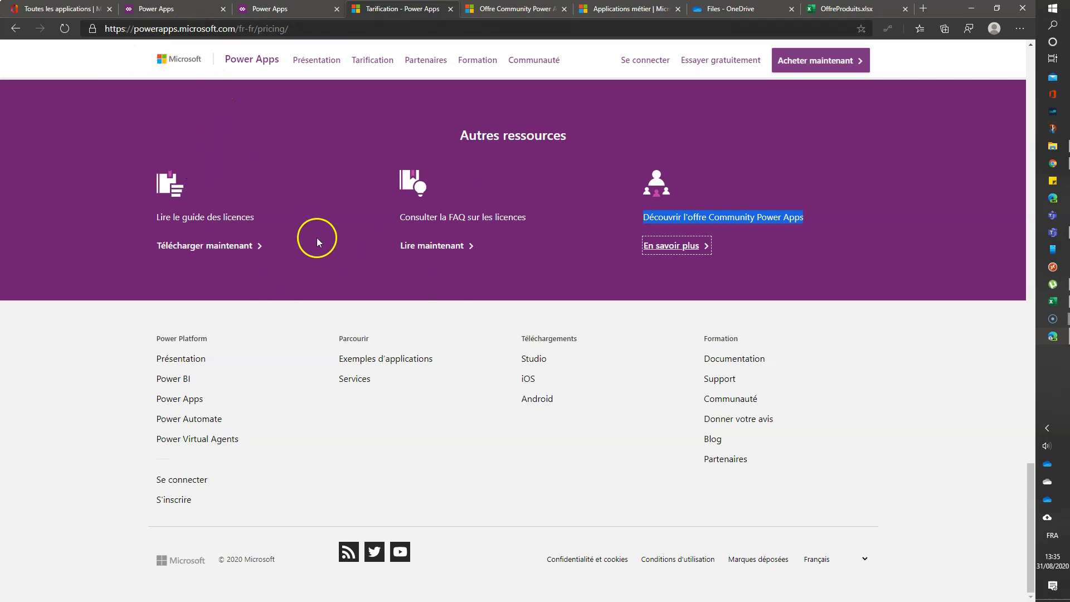
pyautogui.scroll(20, 320, 241)
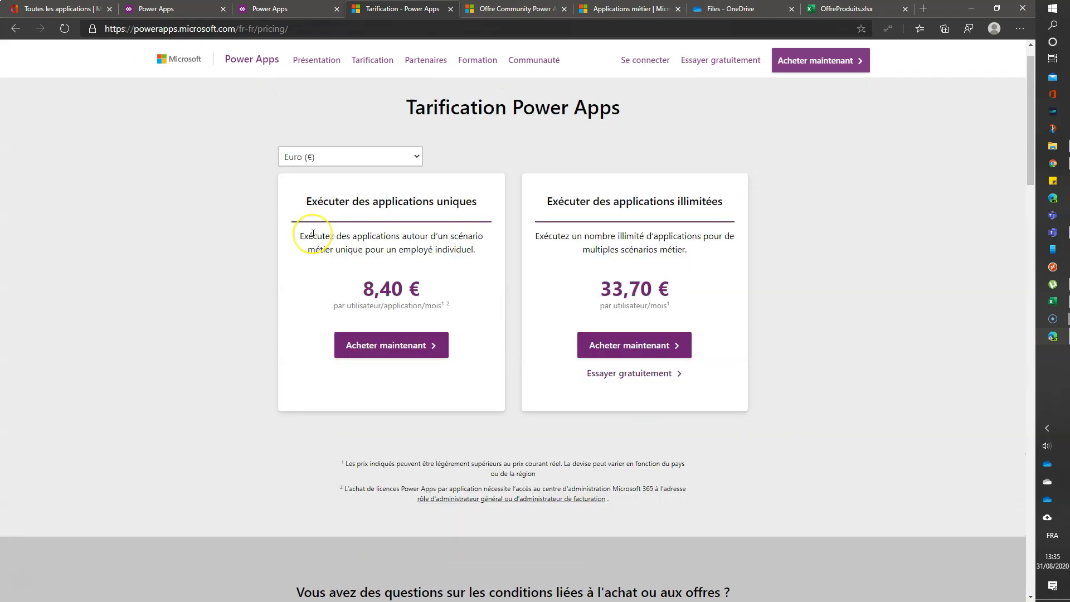
pyautogui.scroll(1, 313, 234)
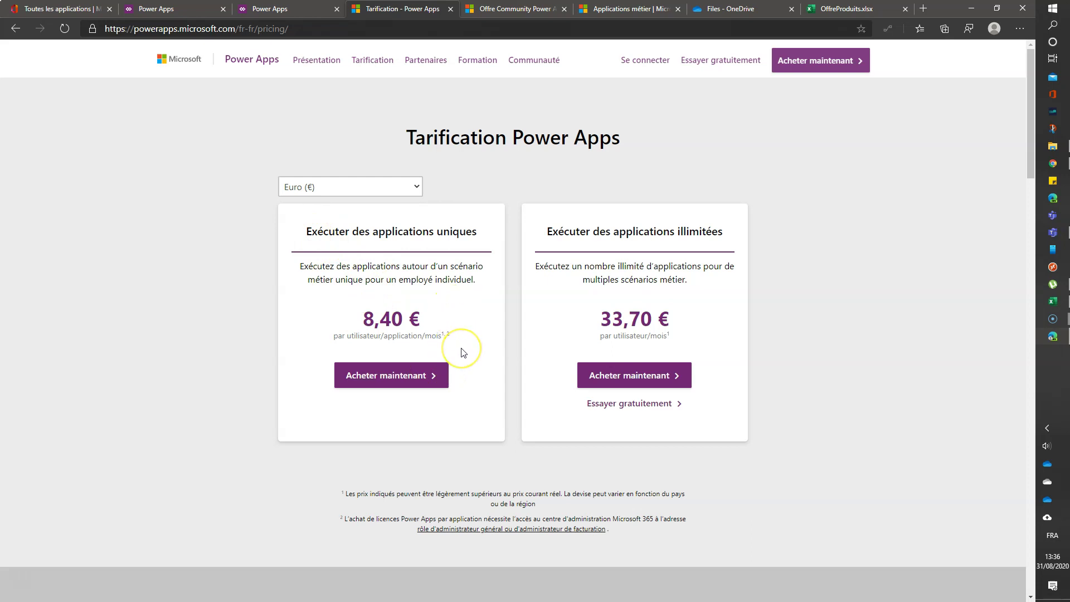
pyautogui.scroll(-15, 644, 273)
pyautogui.scroll(-13, 577, 334)
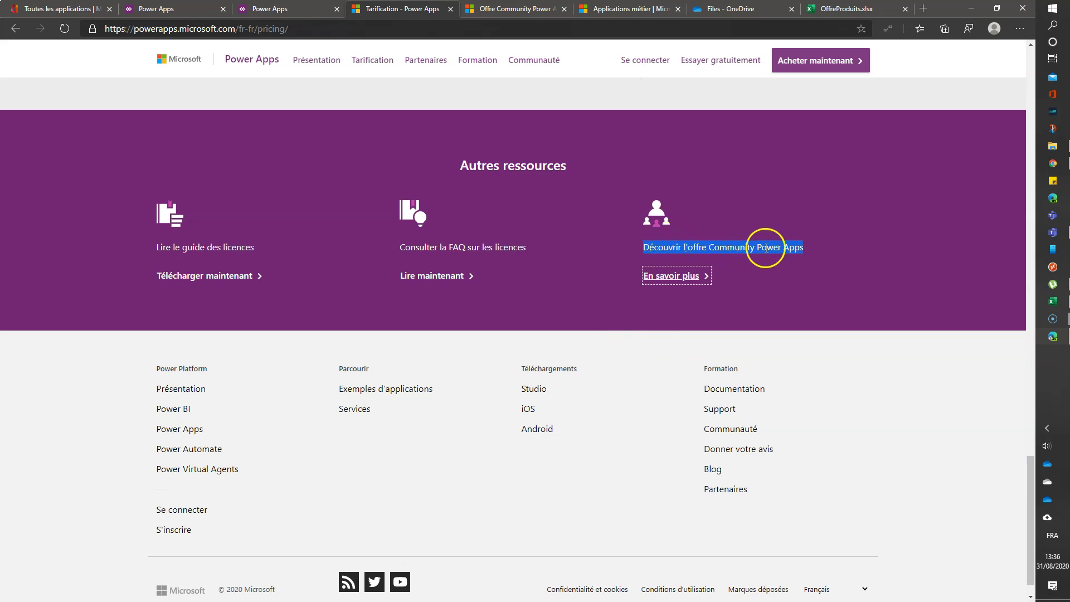
pyautogui.click(831, 251)
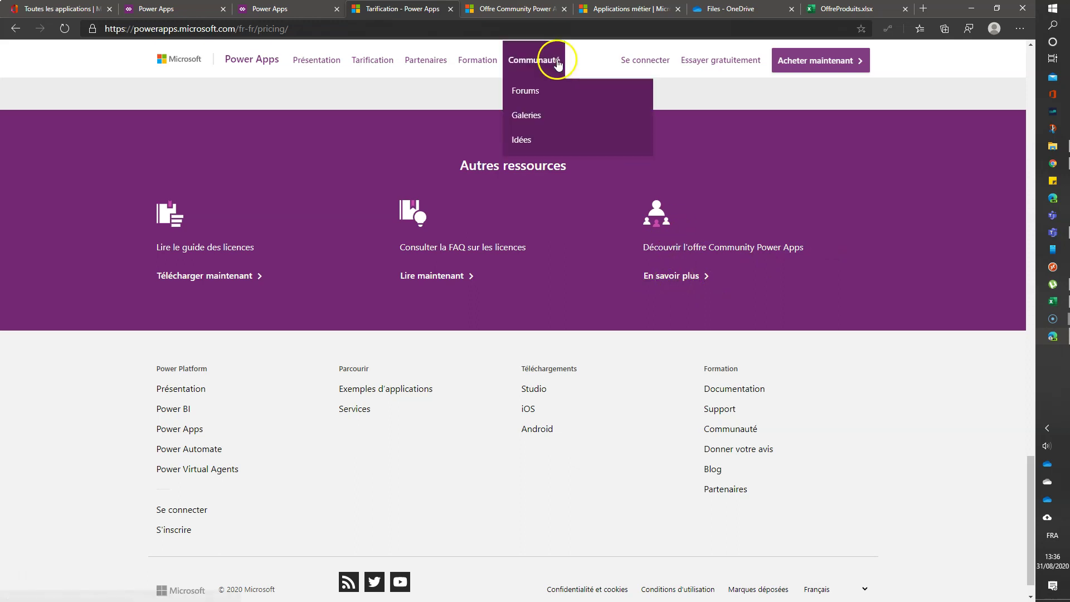
# Open the Power Apps Community offer page and read its title and the subtitle about a free environment for individual use
pyautogui.click(516, 10)
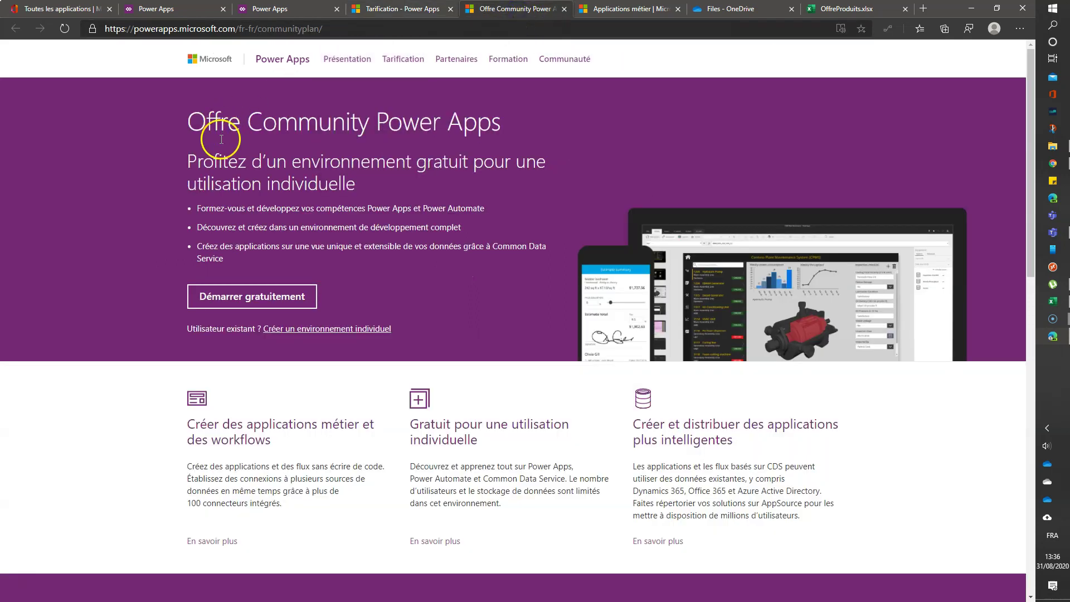
pyautogui.moveTo(186, 119); pyautogui.dragTo(507, 132)
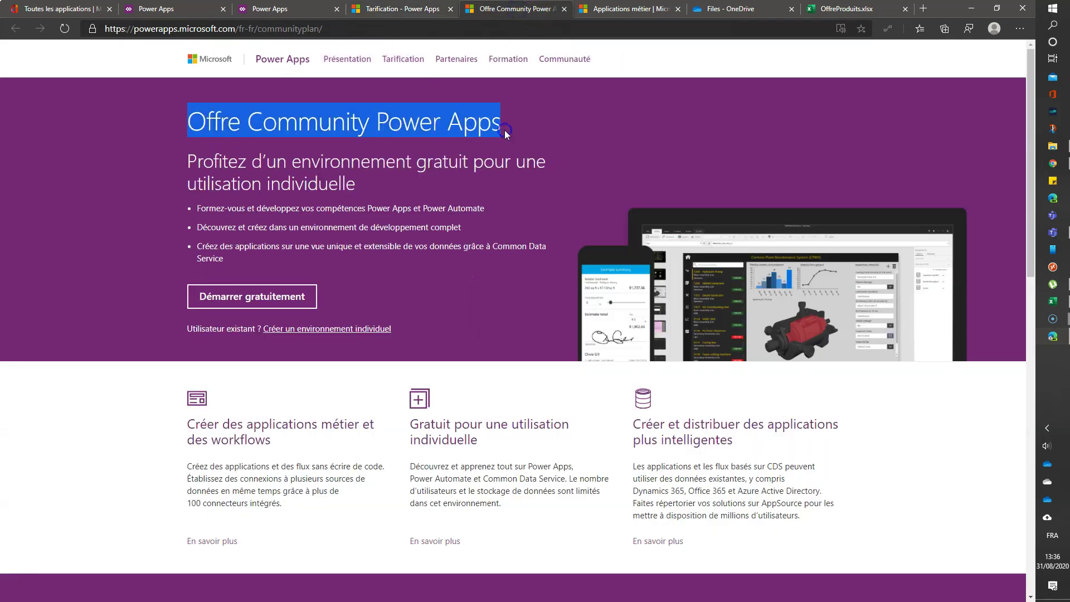
pyautogui.click(201, 161)
pyautogui.moveTo(201, 161); pyautogui.dragTo(551, 162)
pyautogui.moveTo(189, 184); pyautogui.dragTo(356, 189)
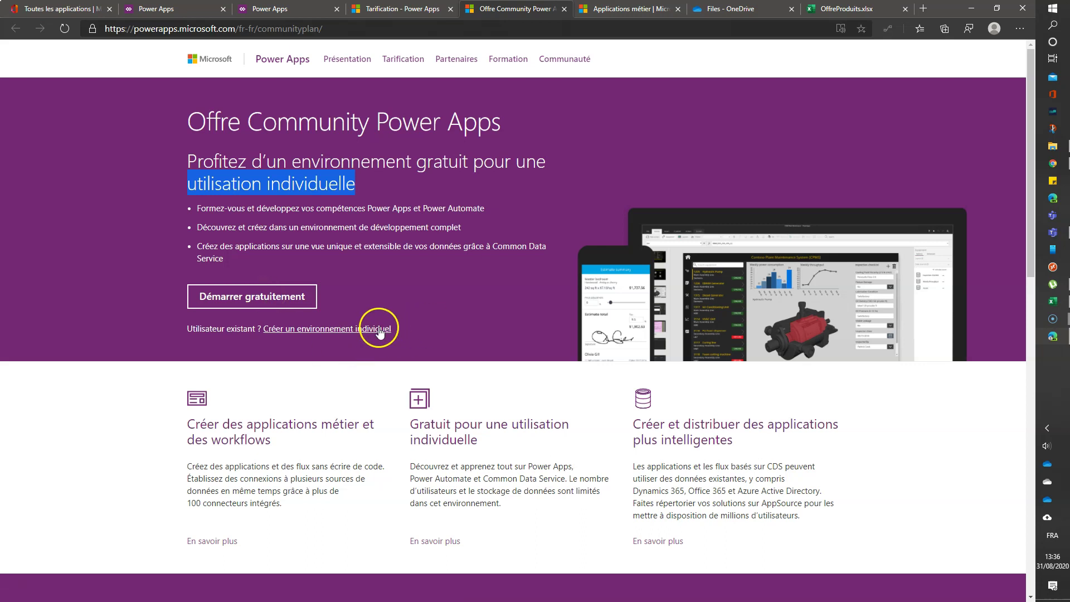
pyautogui.click(303, 218)
# Return to the Power Apps home page and examine the data sources offered under Start from data
pyautogui.click(165, 10)
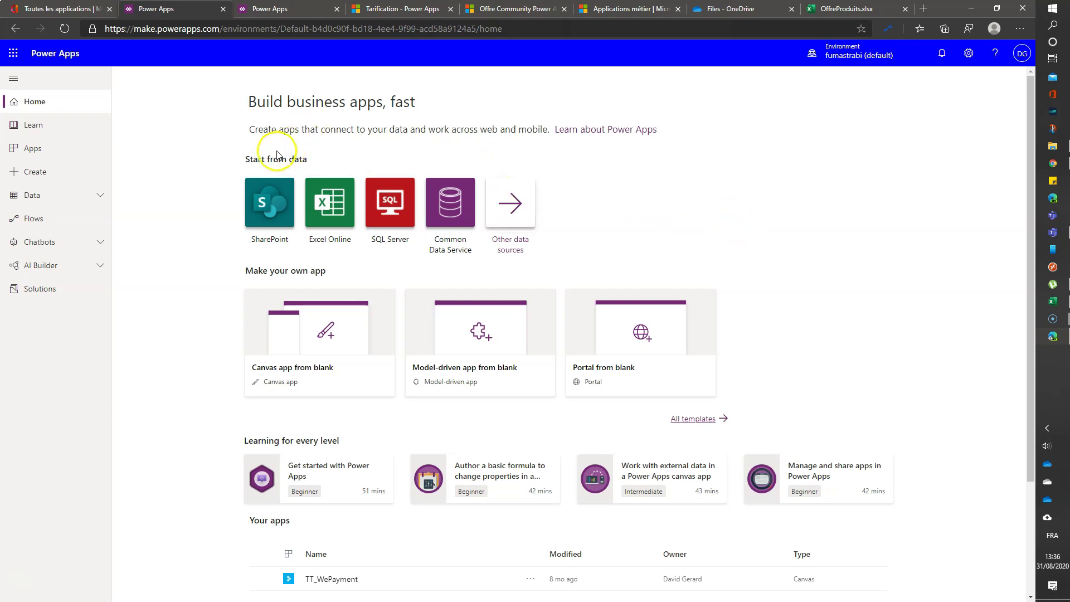
pyautogui.moveTo(257, 160); pyautogui.dragTo(316, 163)
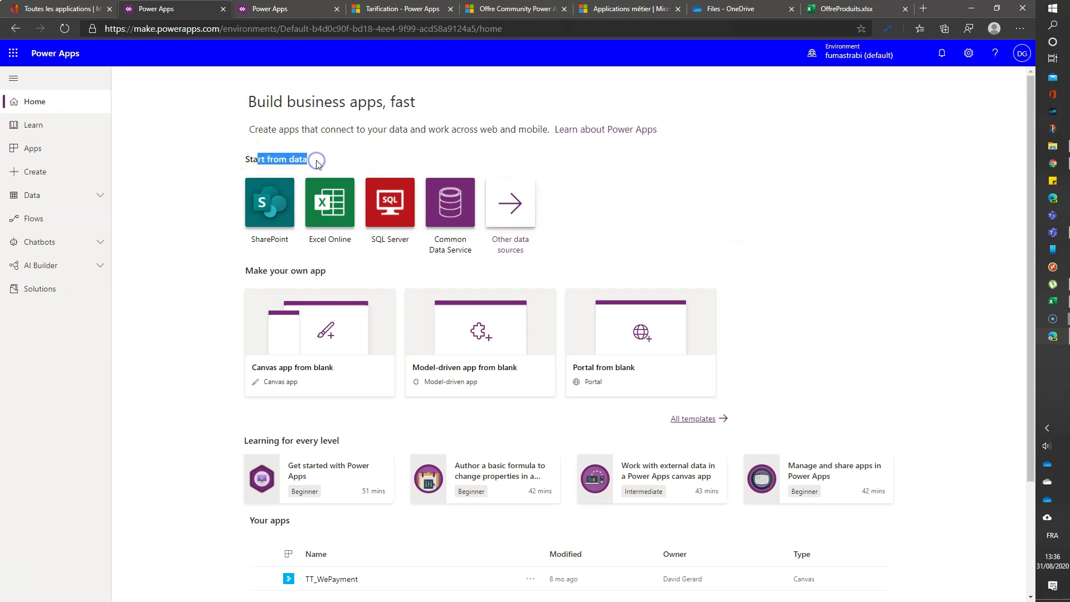
pyautogui.moveTo(245, 160); pyautogui.dragTo(296, 162)
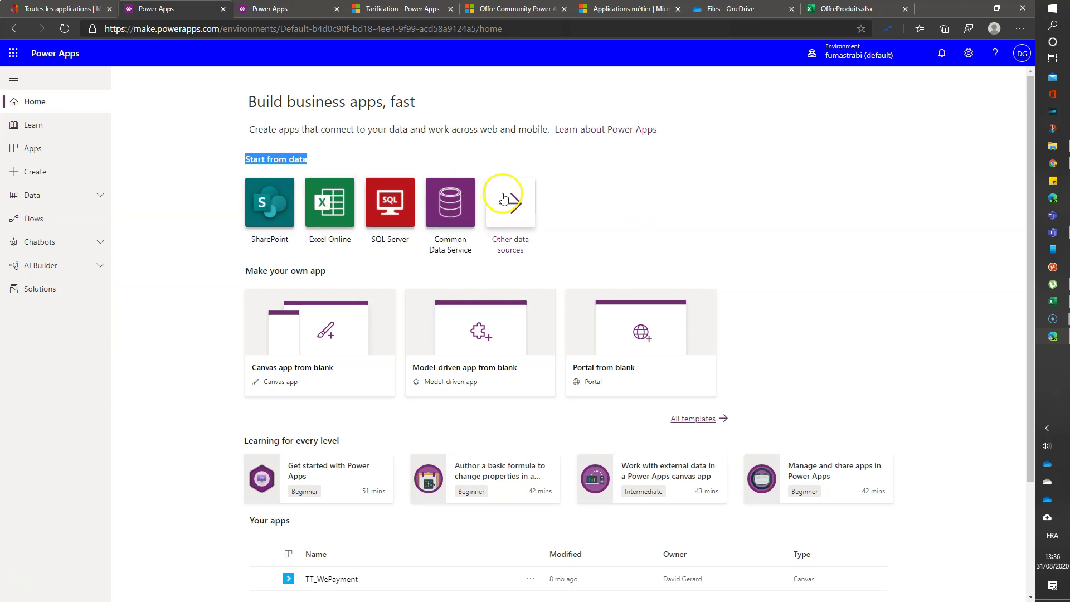
pyautogui.click(326, 210)
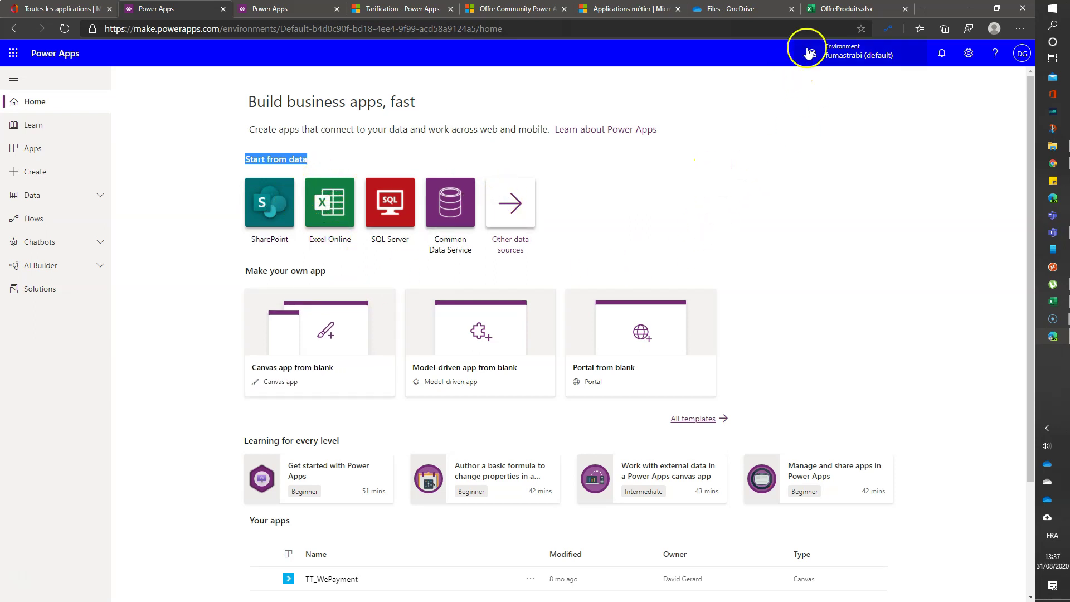
# Switch to the OffreProduits.xlsx workbook in Excel and check the name of its product table in the table design settings
pyautogui.click(856, 8)
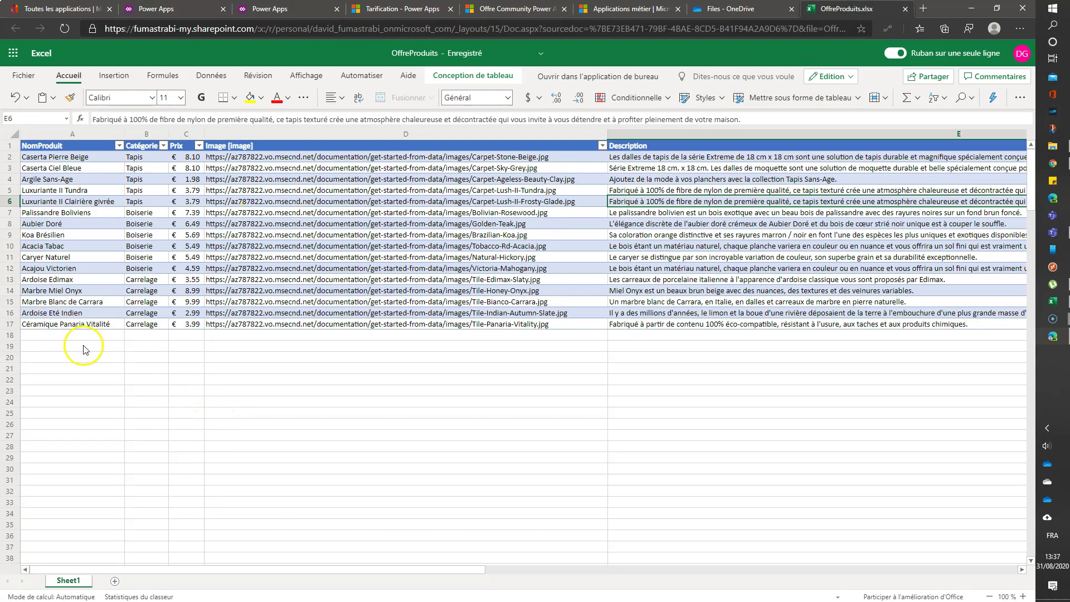
pyautogui.click(51, 159)
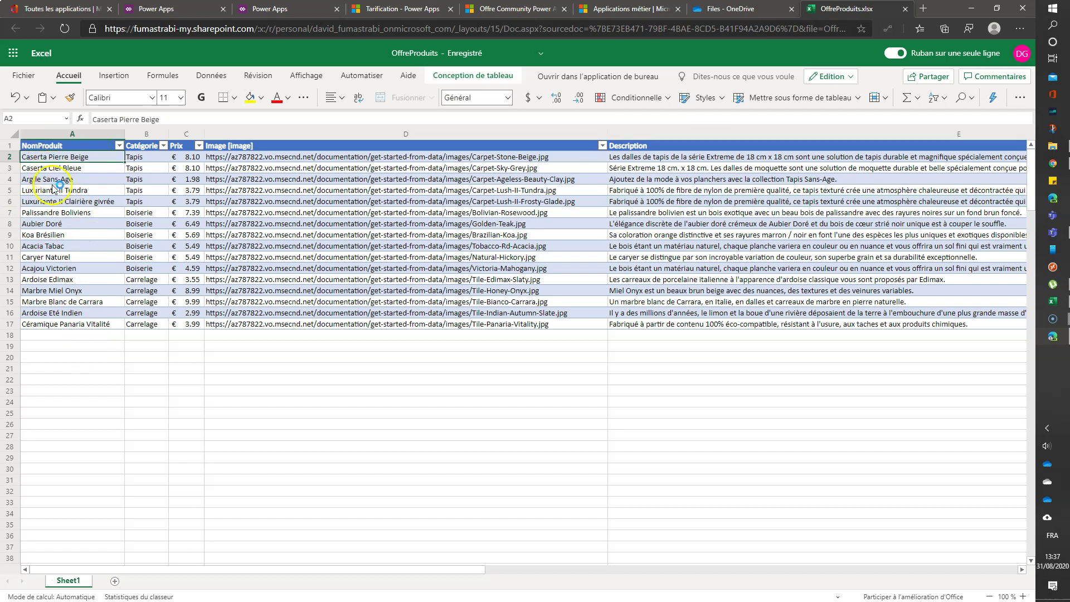
pyautogui.click(473, 76)
pyautogui.click(43, 98)
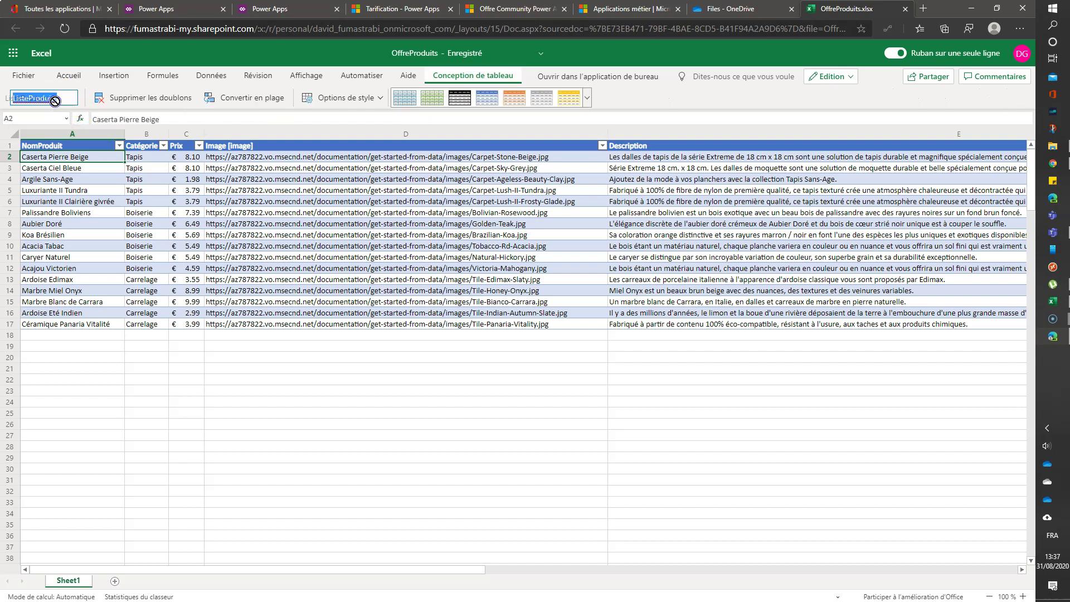
pyautogui.click(356, 410)
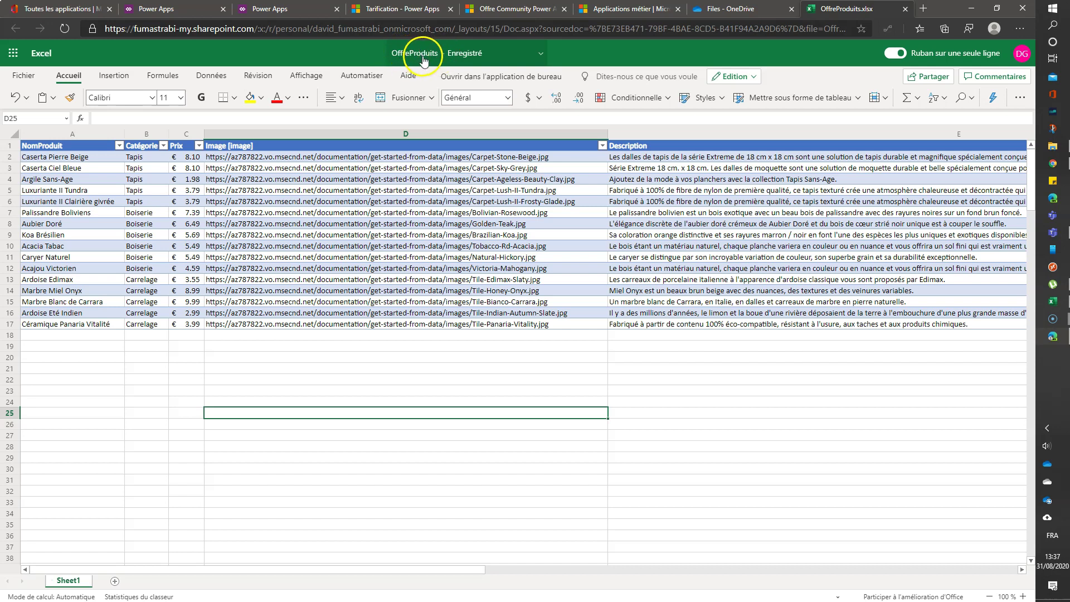
pyautogui.click(87, 191)
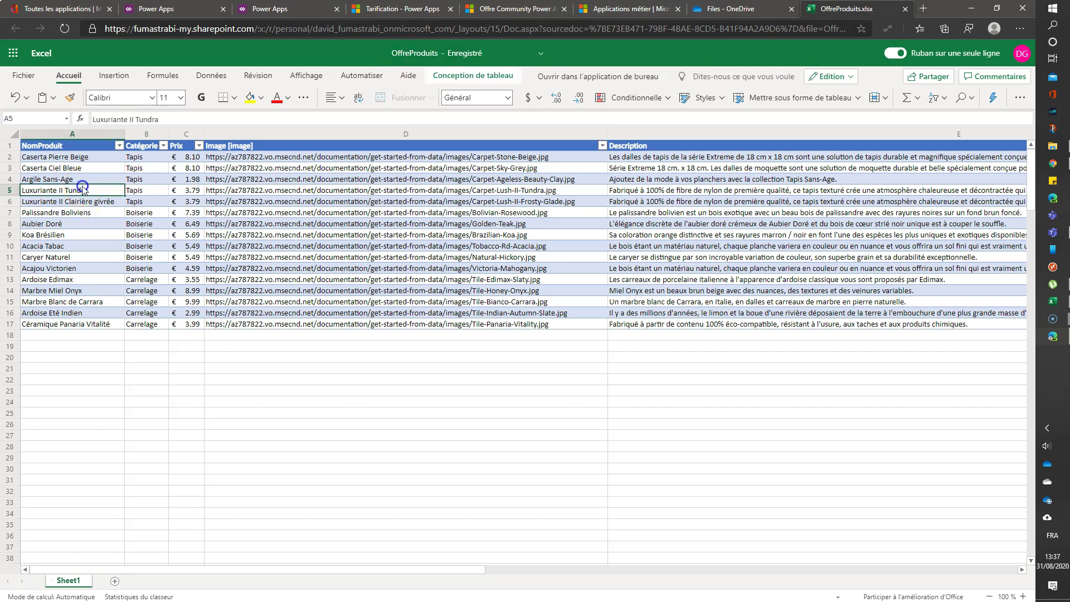
pyautogui.click(453, 75)
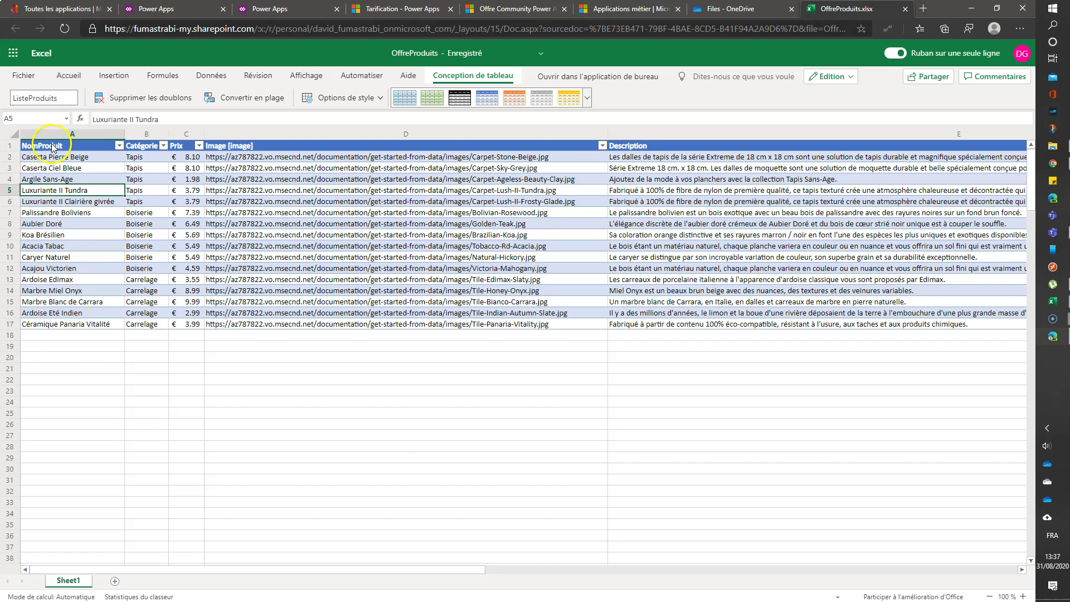
# Go through the product table's column headers from Catégorie, Prix and Image to Description
pyautogui.click(149, 146)
pyautogui.click(184, 146)
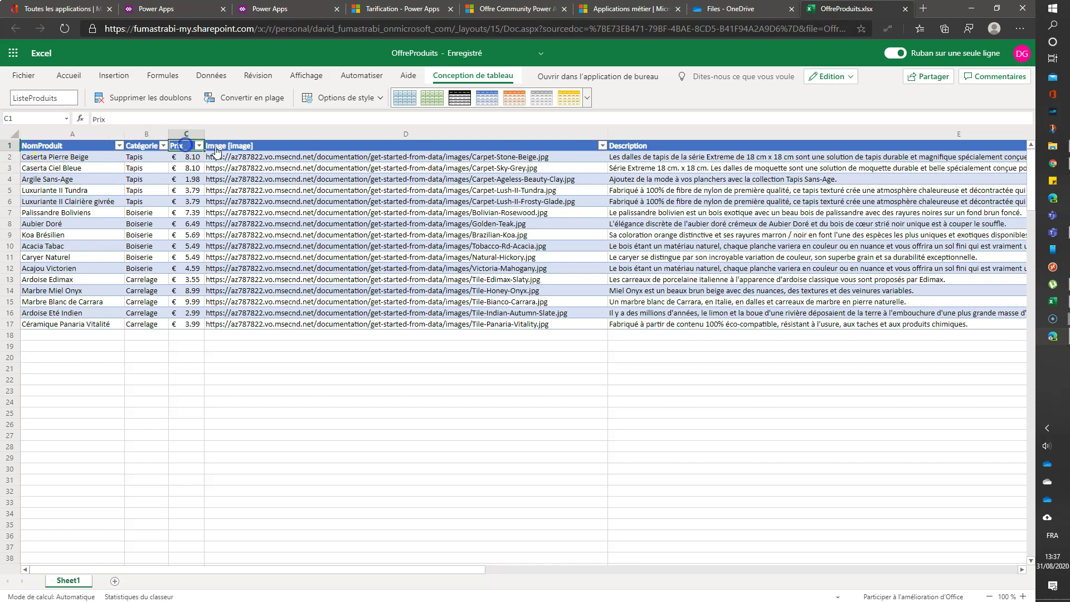
pyautogui.click(270, 144)
pyautogui.click(747, 148)
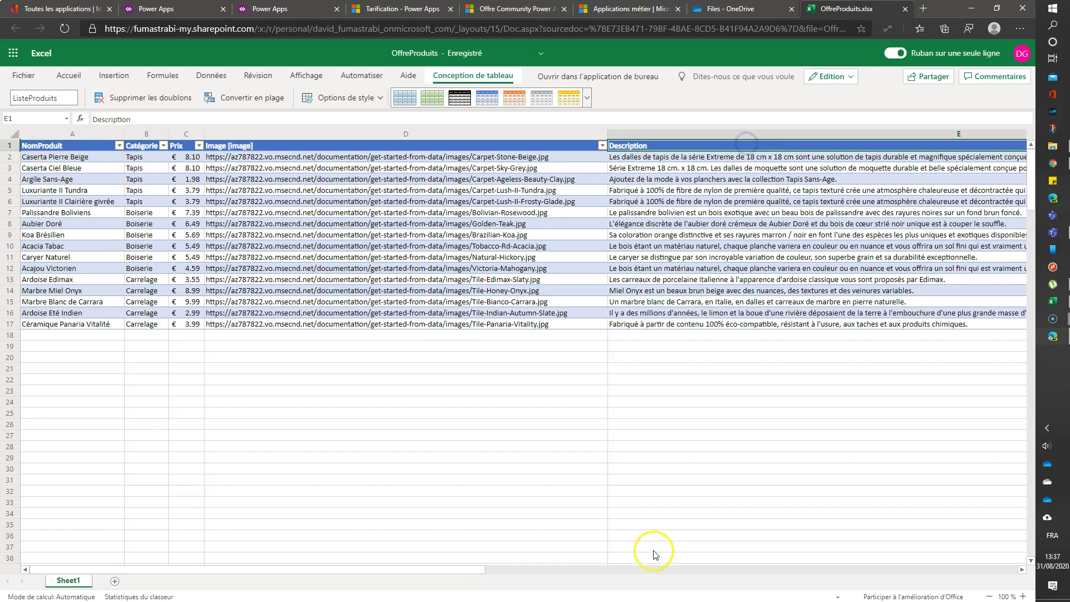
pyautogui.moveTo(452, 570); pyautogui.dragTo(299, 584)
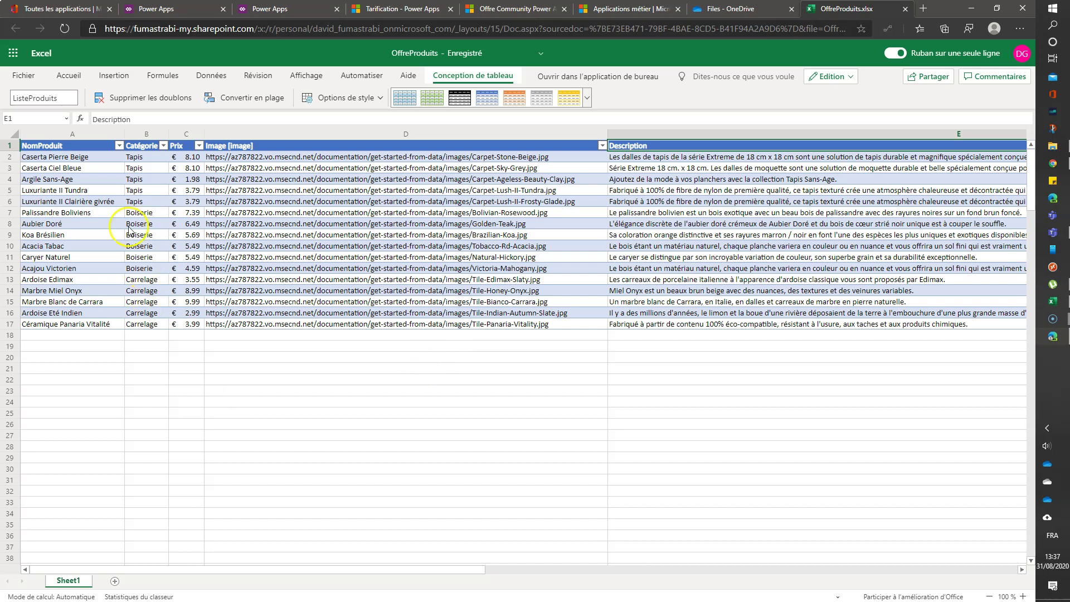
# Go through sample entries of the product table's name, price, image and description columns, and close the OffreProduits.xlsx workbook
pyautogui.click(81, 182)
pyautogui.click(189, 189)
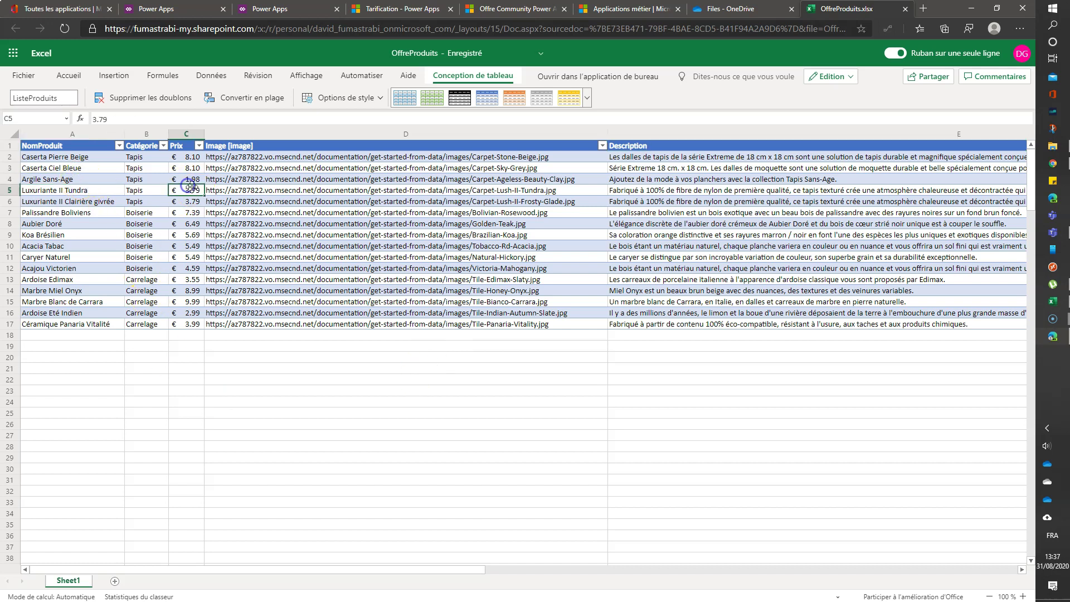
pyautogui.click(470, 204)
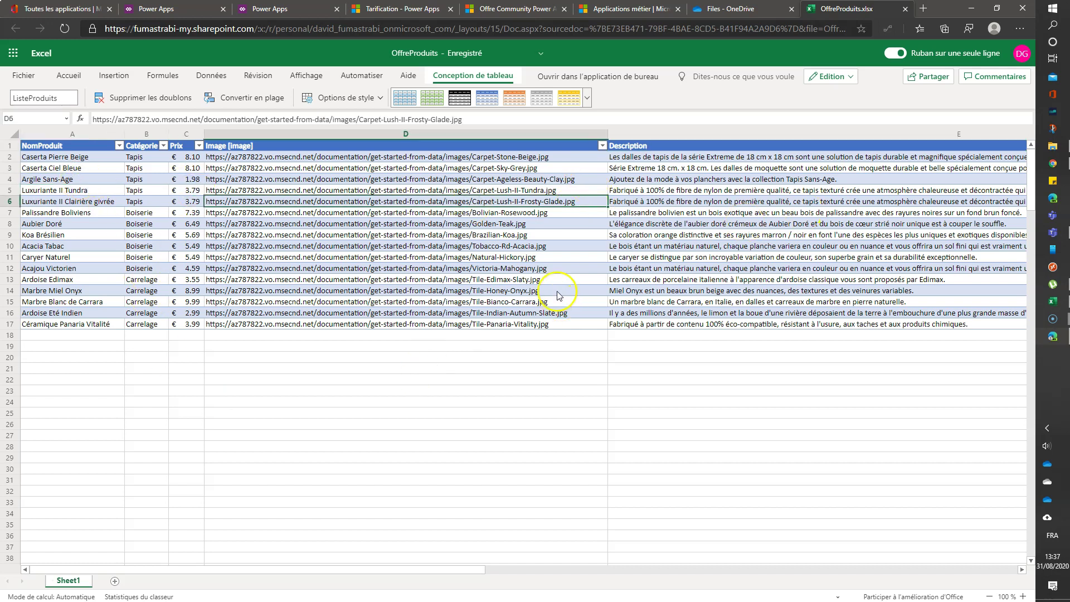
pyautogui.click(805, 178)
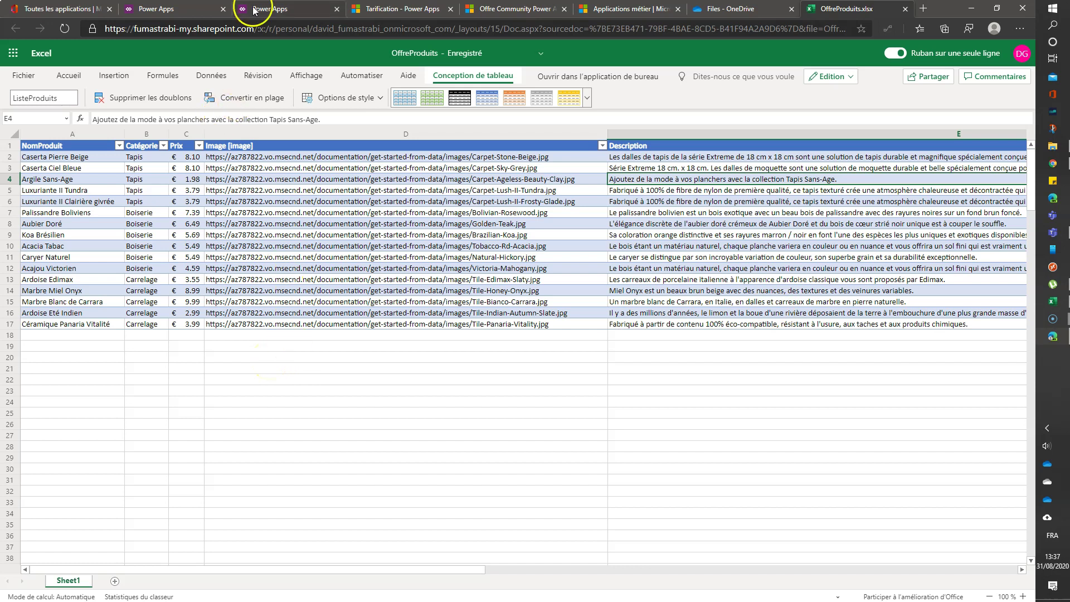
pyautogui.click(906, 9)
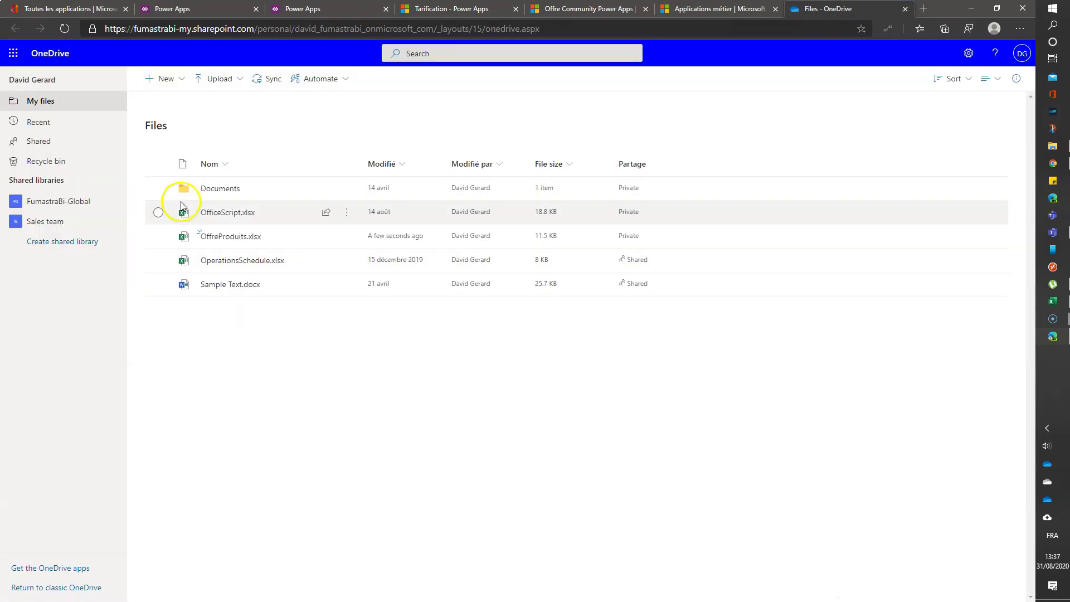
# Return to the Power Apps home page, start a new app from Excel Online data, and check the studio address that opens
pyautogui.click(199, 10)
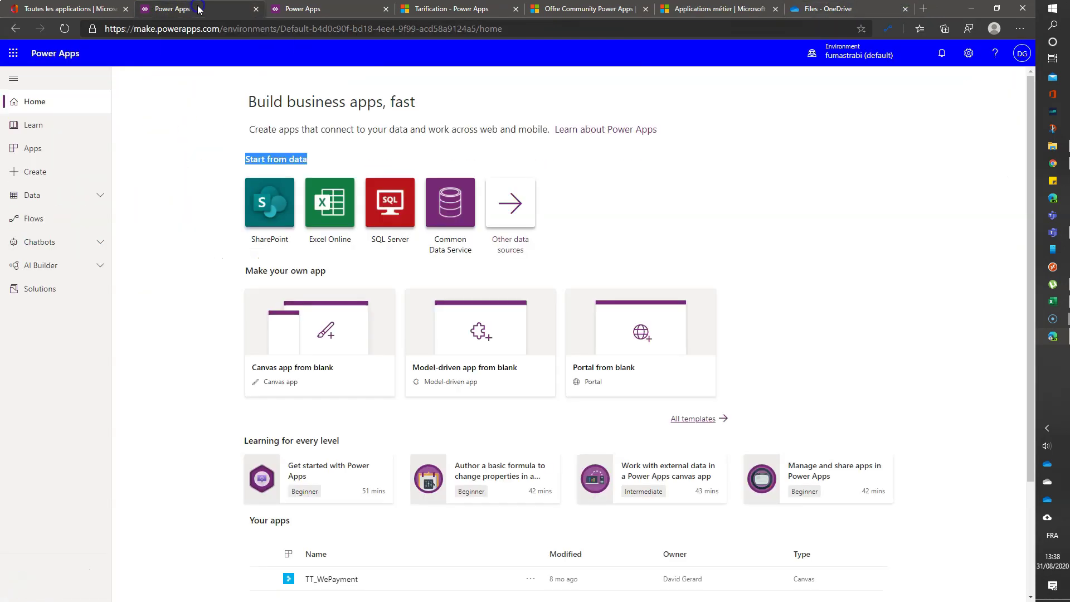
pyautogui.click(174, 233)
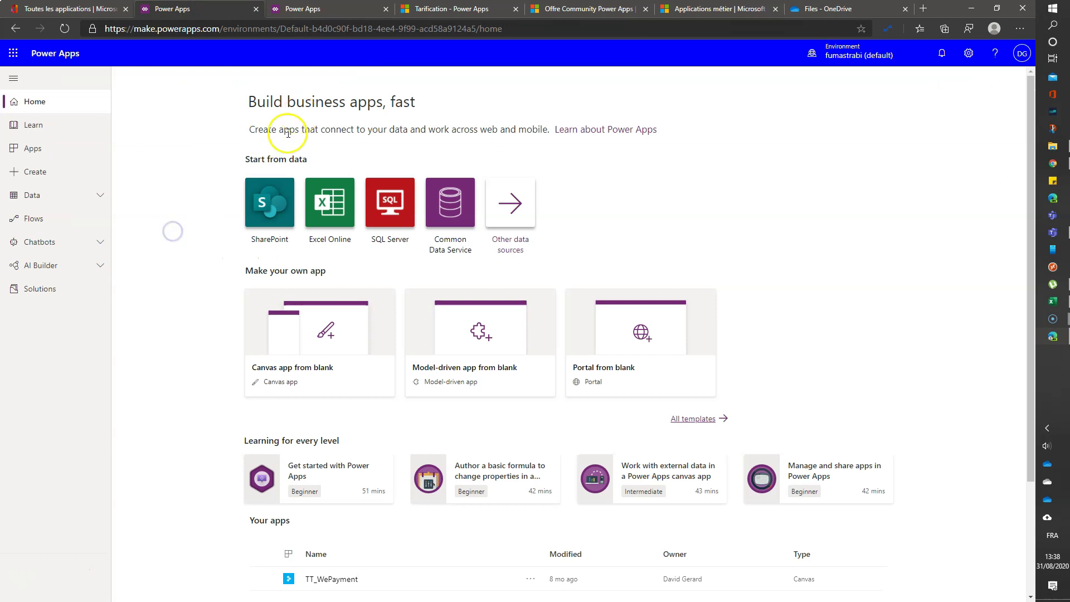
pyautogui.moveTo(251, 158); pyautogui.dragTo(308, 161)
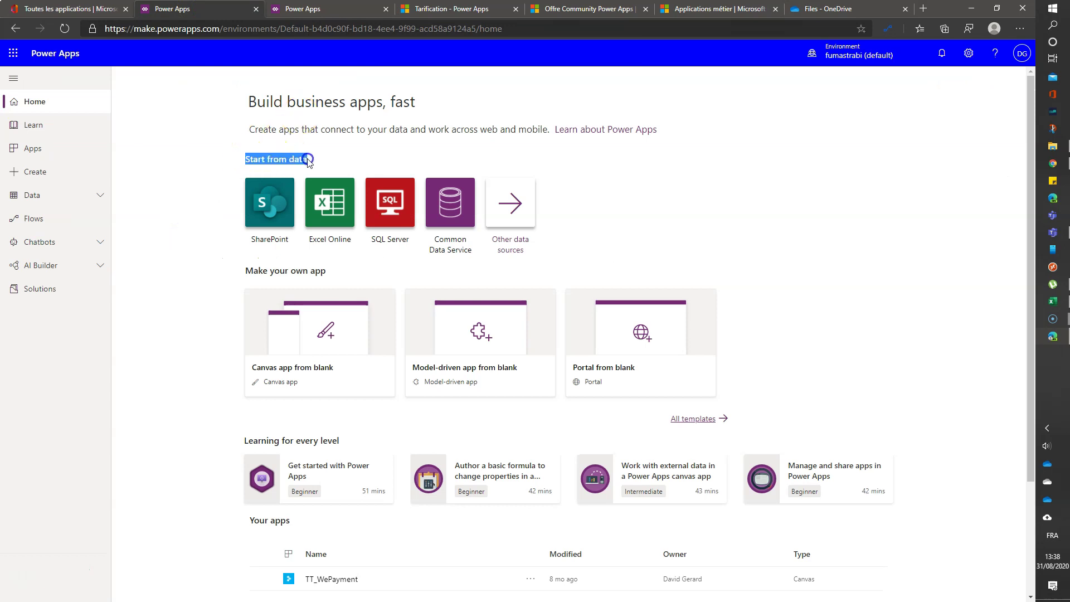
pyautogui.click(334, 210)
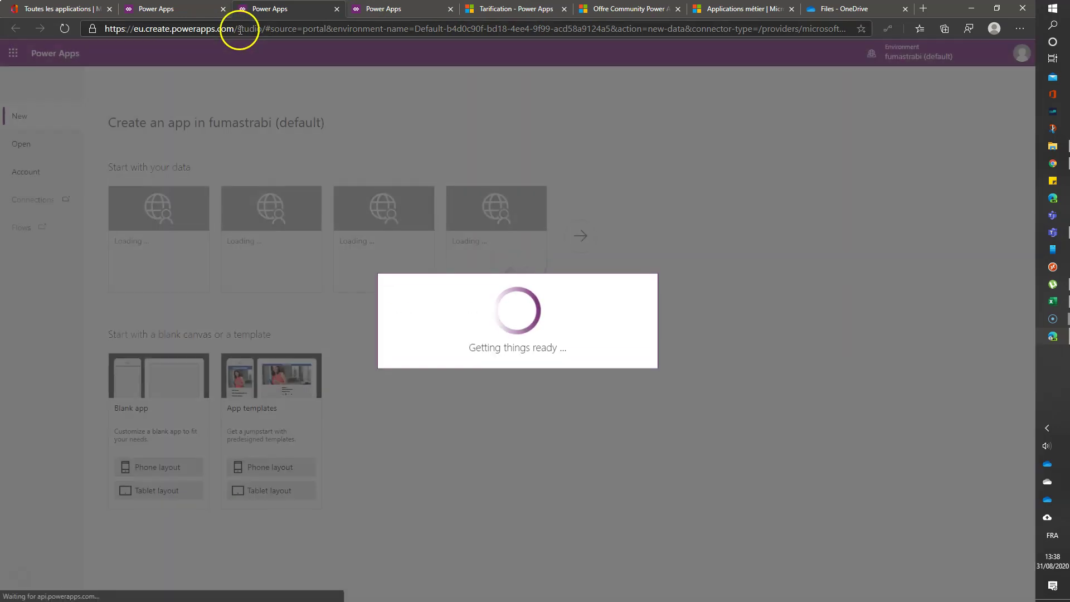
pyautogui.doubleClick(241, 29)
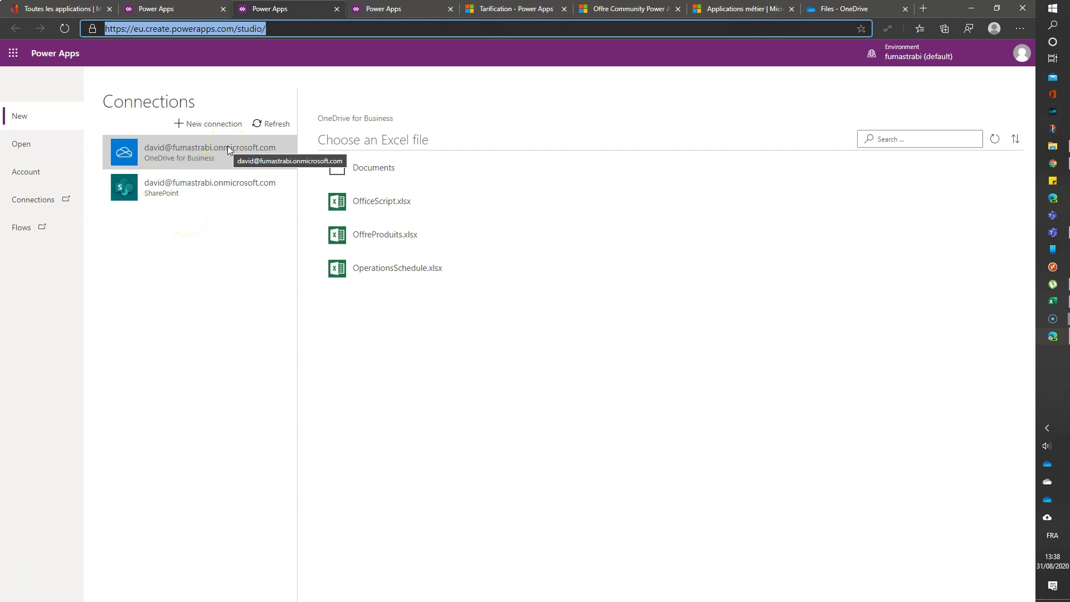
# Examine the existing OneDrive for Business connection and browse the connectors available for a new connection, and return to the existing connections
pyautogui.click(175, 158)
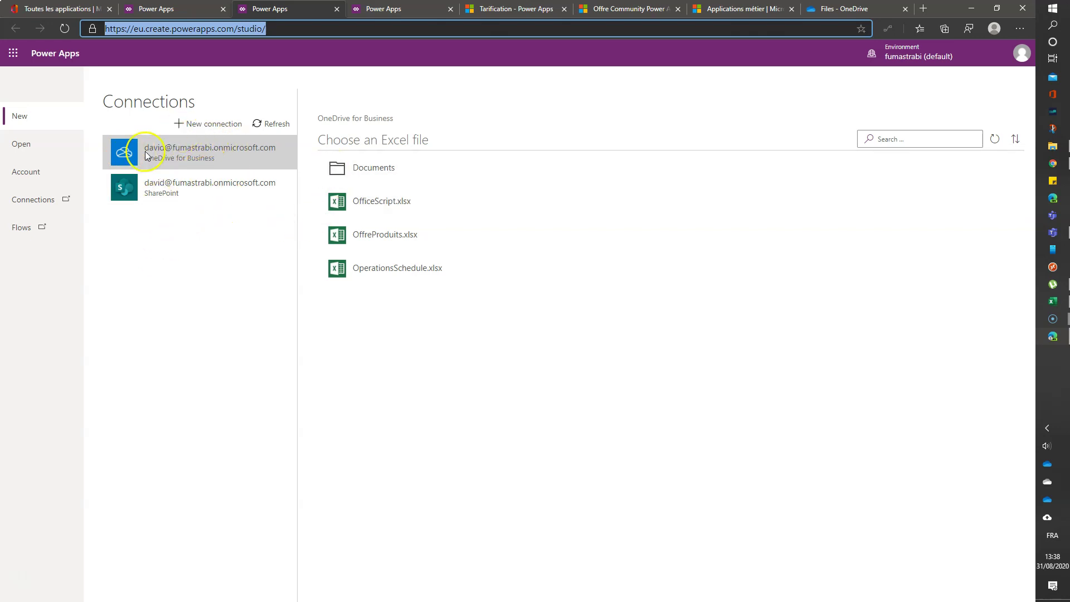
pyautogui.click(221, 124)
pyautogui.moveTo(289, 175); pyautogui.dragTo(300, 419)
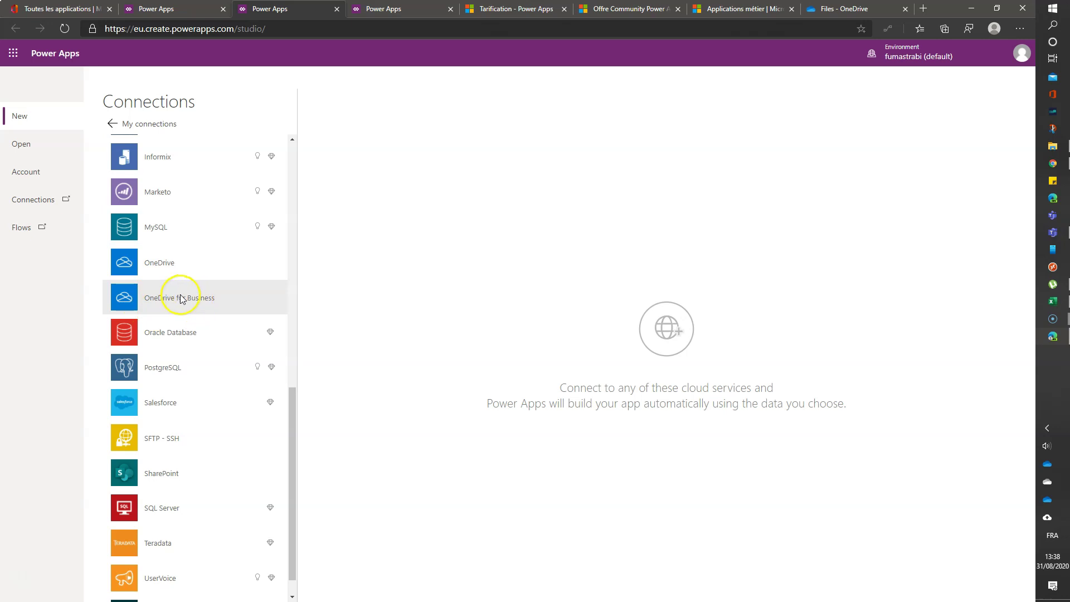
pyautogui.click(110, 122)
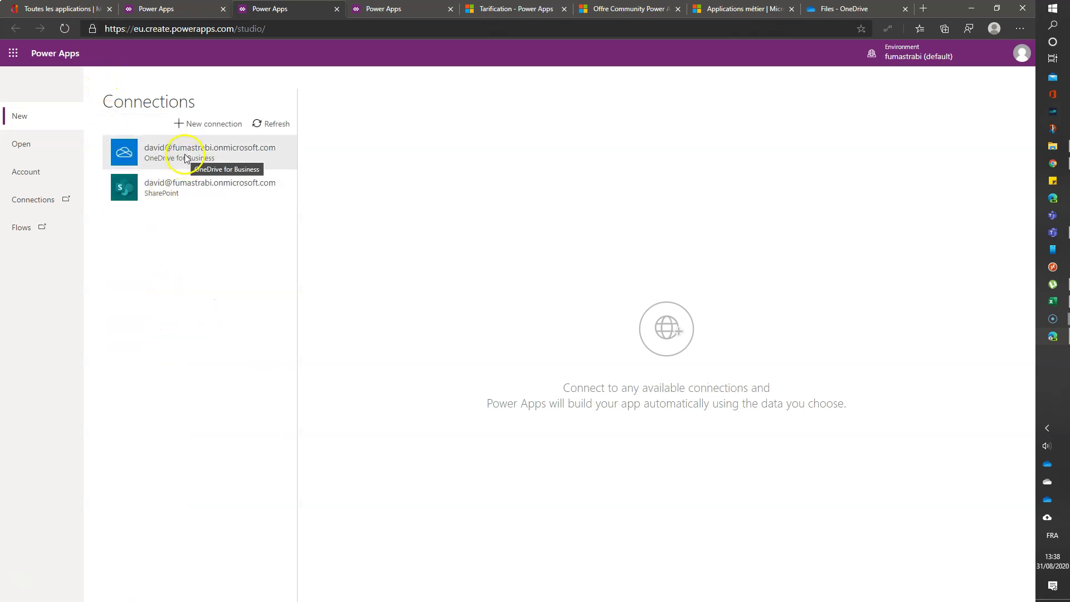
# Generate an app from the ListeProduits table of OffreProduits.xlsx in OneDrive for Business, skip the welcome message, and check the studio address
pyautogui.click(185, 157)
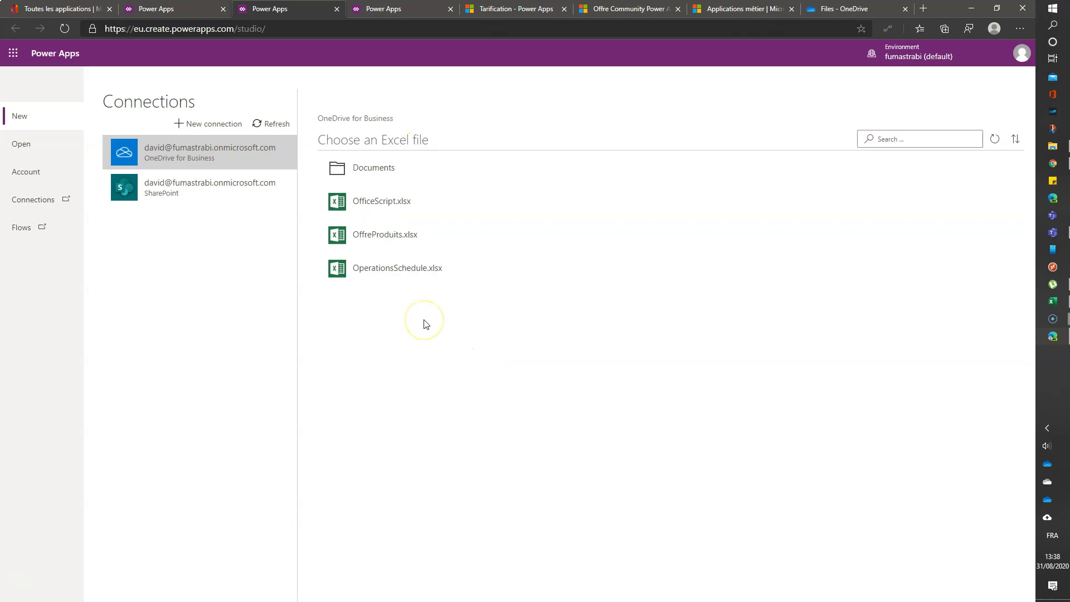
pyautogui.click(386, 235)
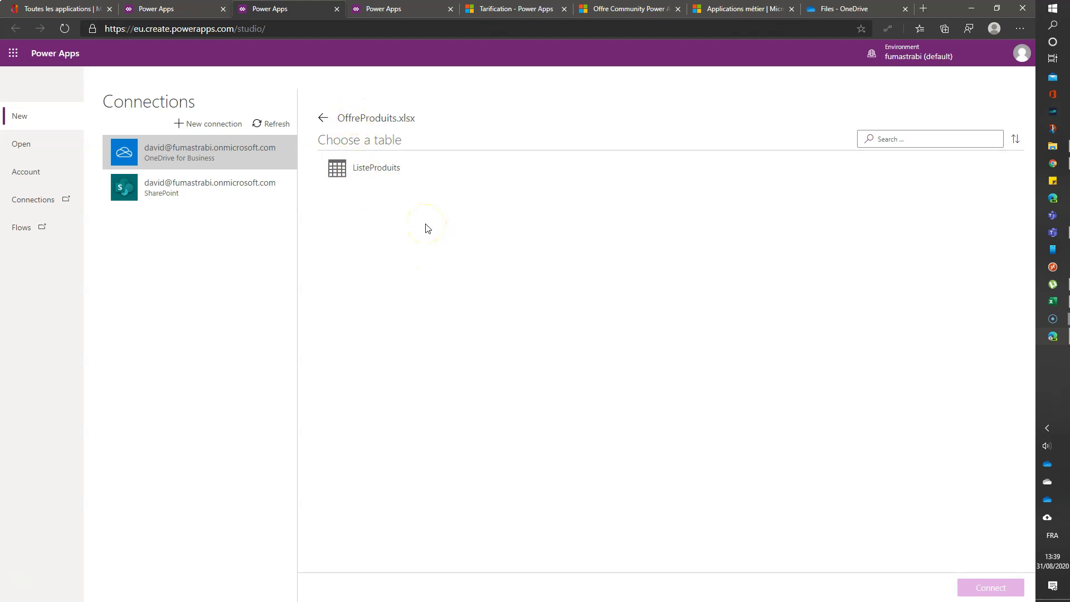
pyautogui.click(378, 169)
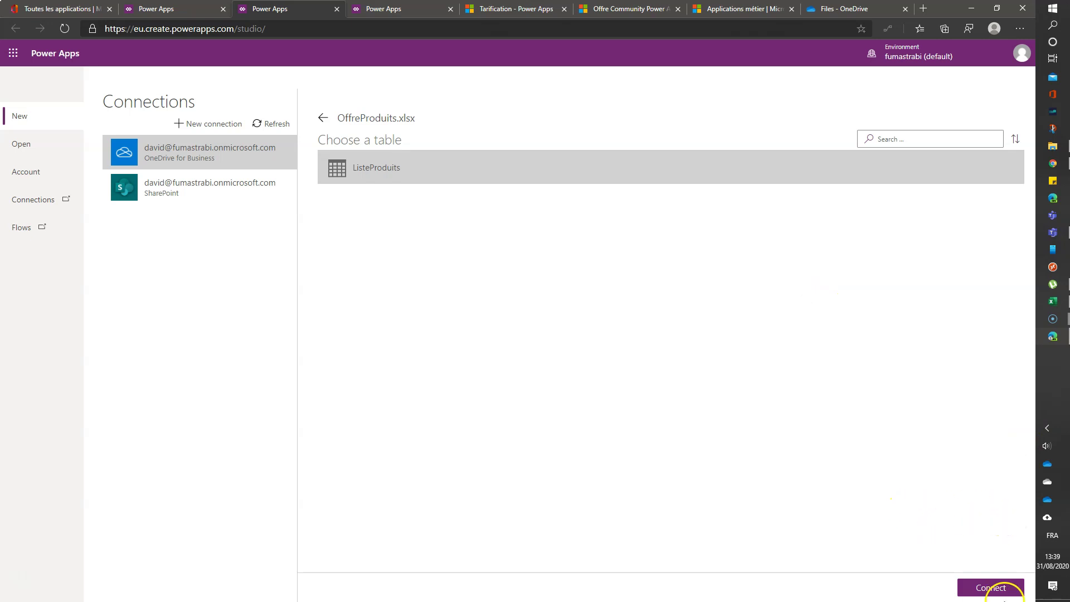
pyautogui.click(985, 588)
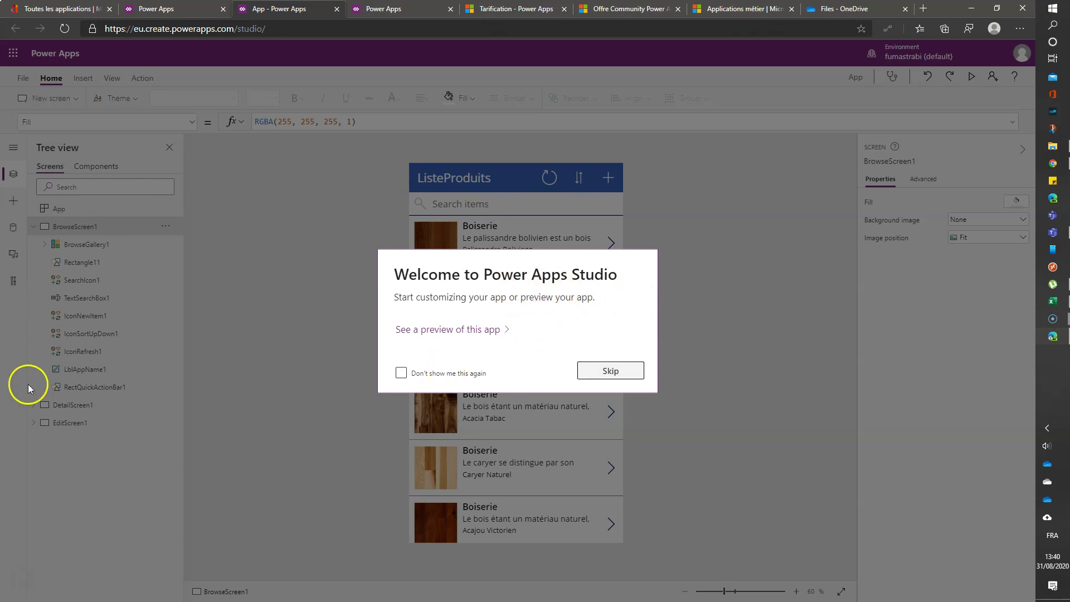
pyautogui.click(627, 372)
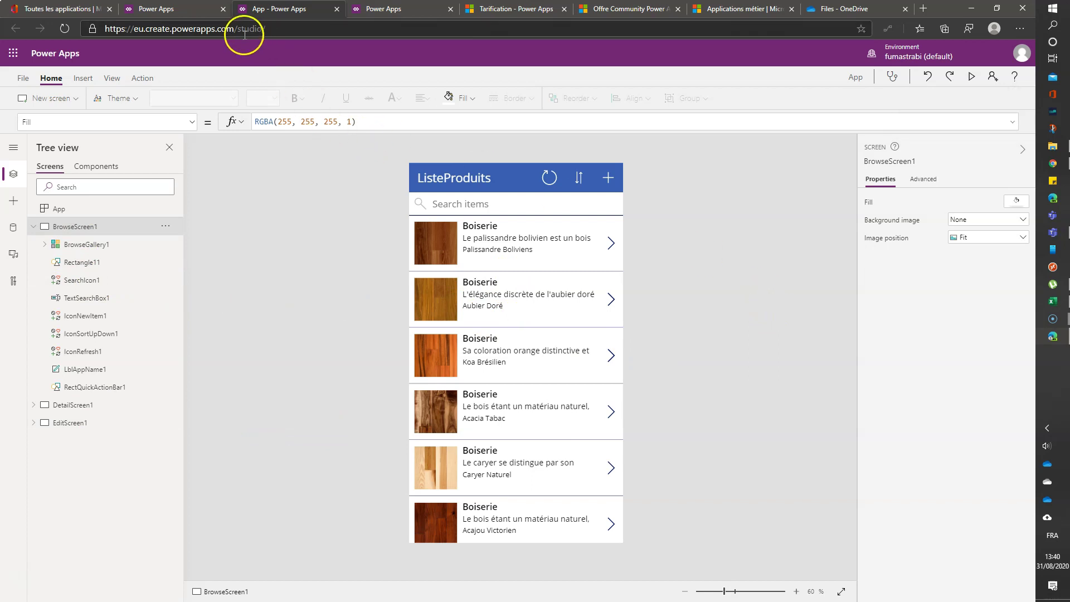
pyautogui.moveTo(237, 31); pyautogui.dragTo(287, 35)
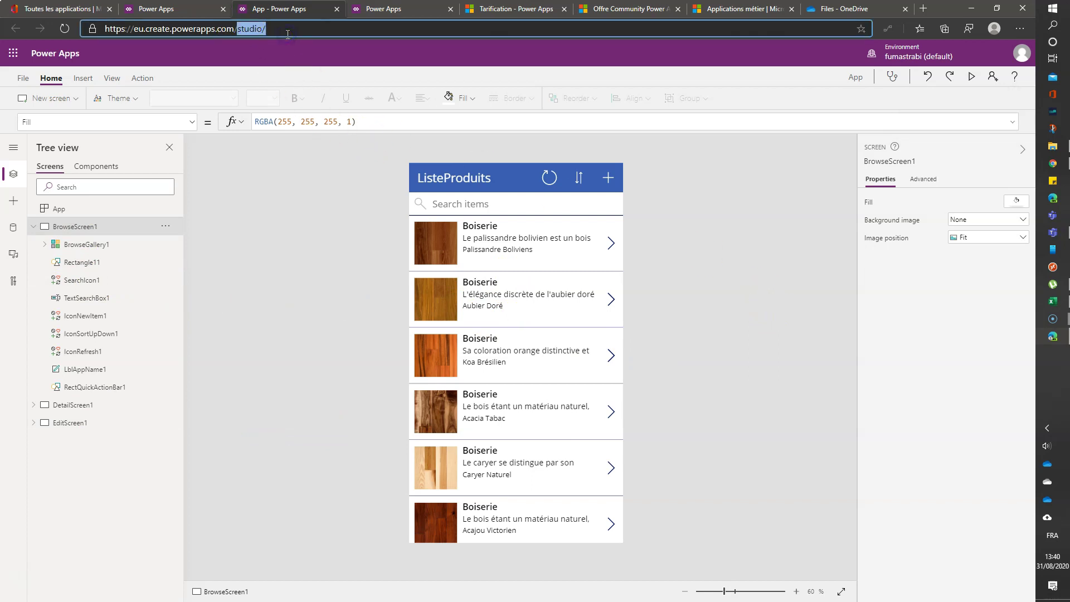
pyautogui.click(267, 262)
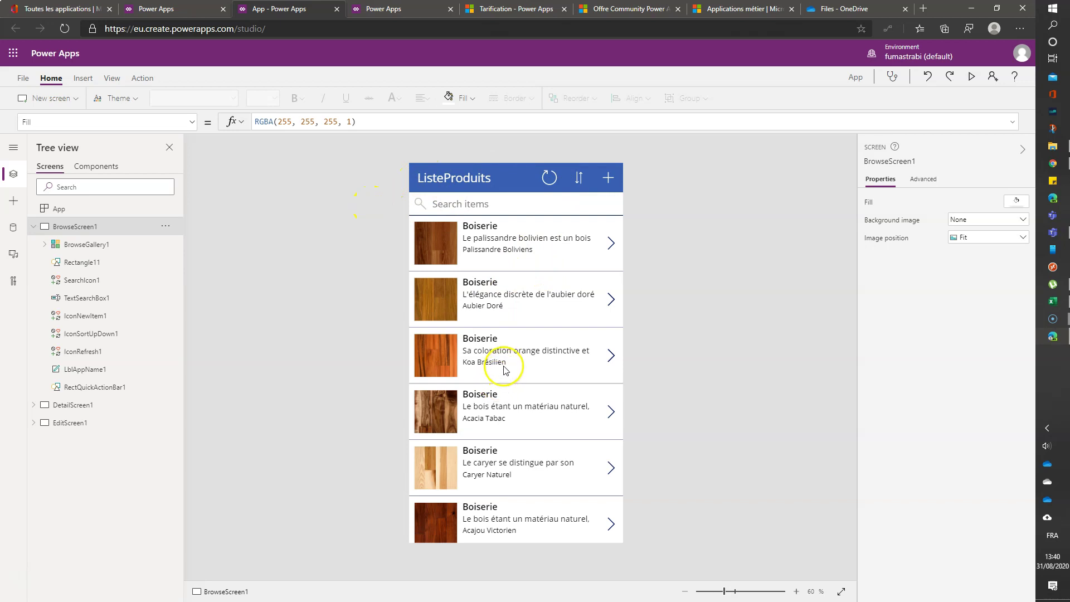
# Move the category title label in the gallery's first item slightly right and down, to about X 167, Y 18
pyautogui.click(478, 227)
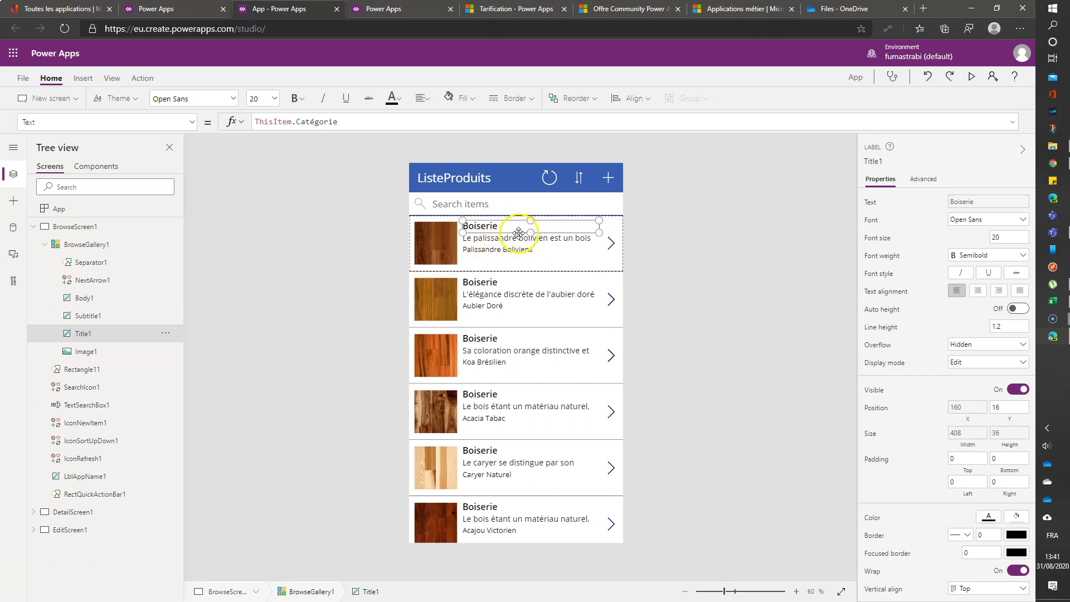
pyautogui.moveTo(519, 239)
pyautogui.mouseDown()
pyautogui.moveTo(522, 259)
pyautogui.moveTo(522, 232)
pyautogui.mouseUp()
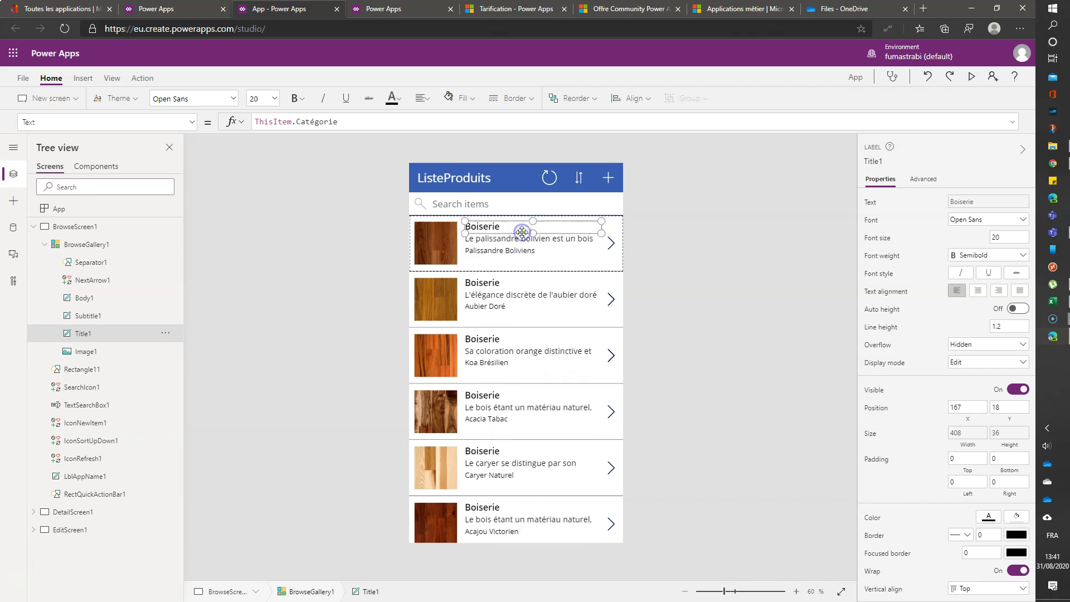
pyautogui.click(338, 295)
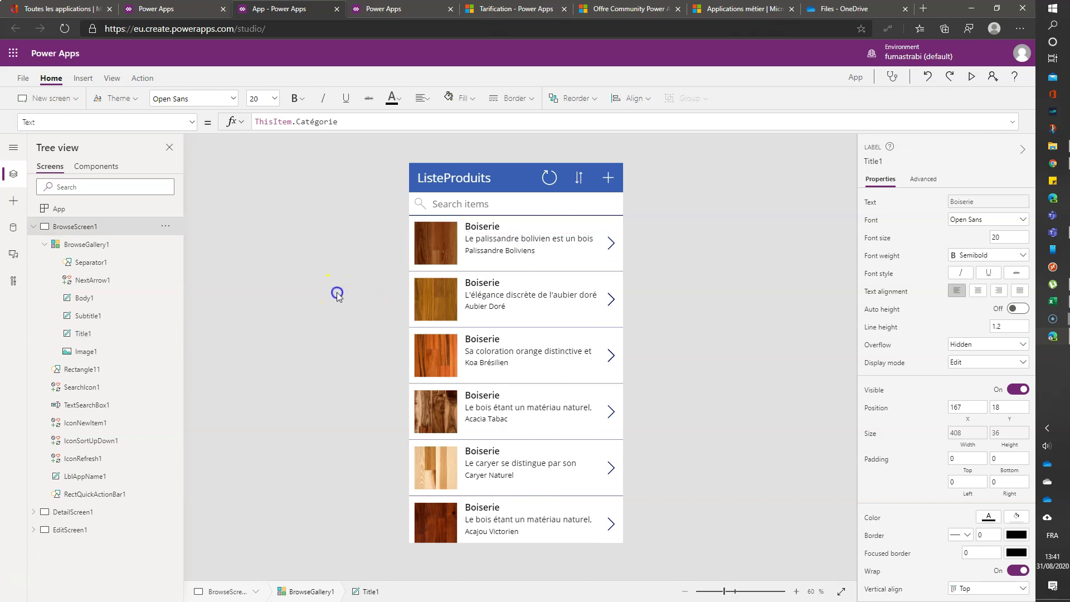
# Inspect the properties of the first gallery item's image, its next arrow and its category title
pyautogui.click(436, 242)
pyautogui.click(610, 247)
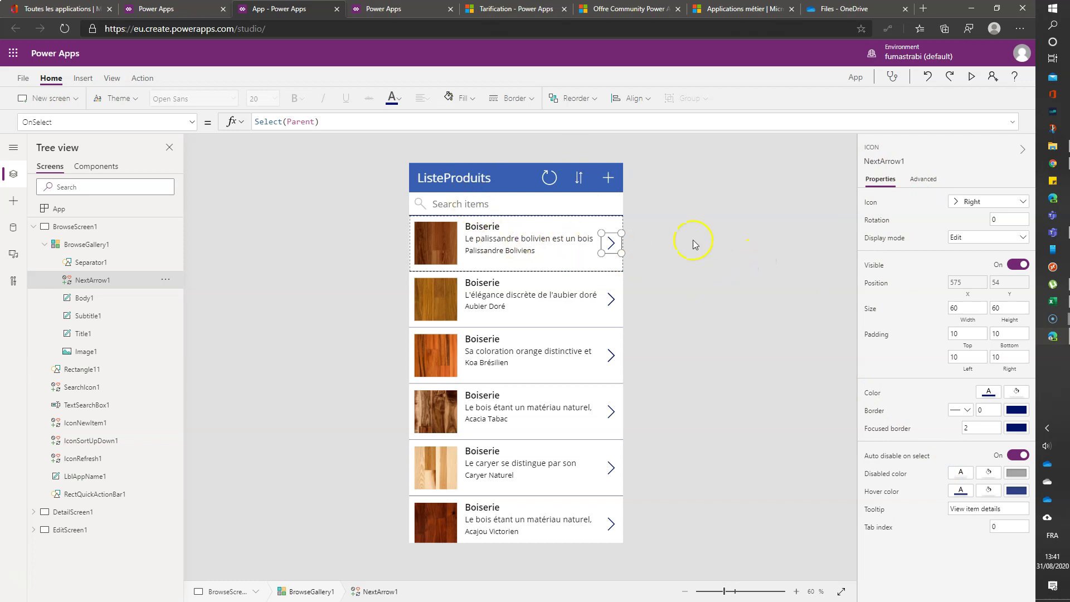
pyautogui.click(863, 148)
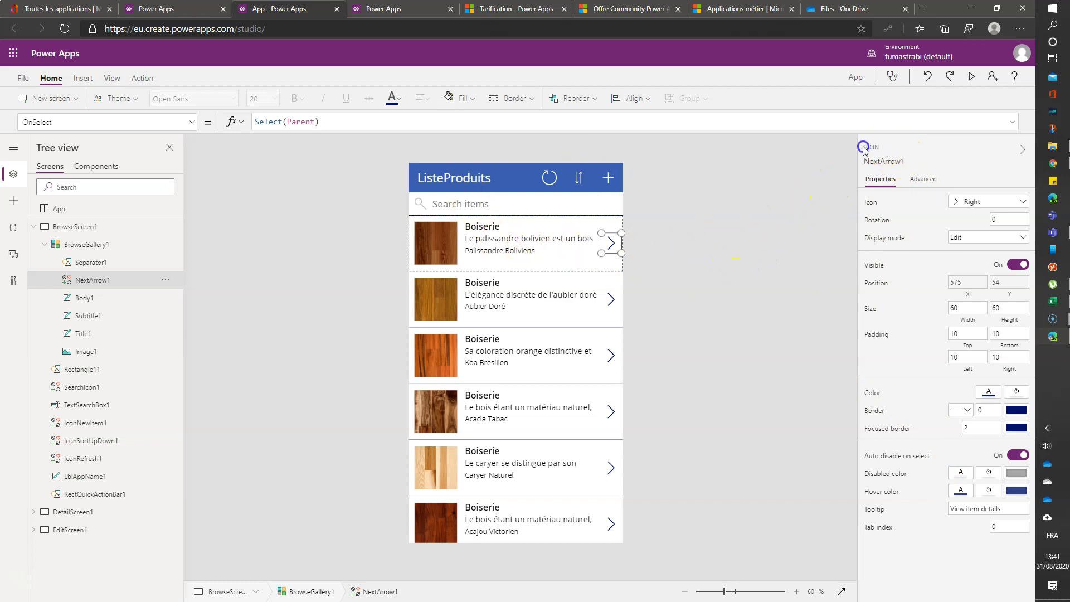
pyautogui.click(479, 228)
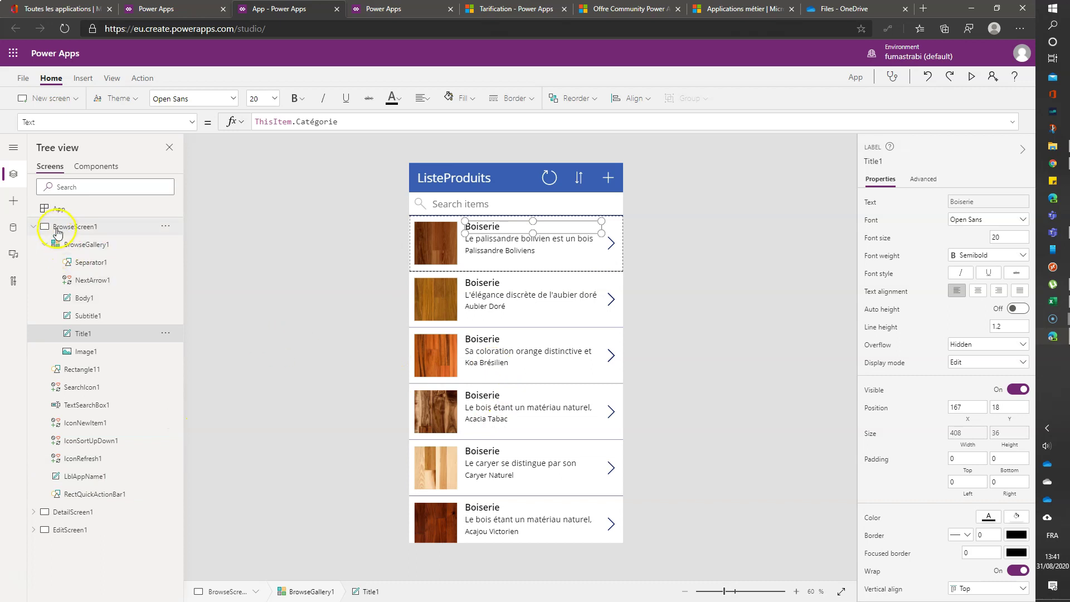
# Collapse and reopen the BrowseScreen1 branch to see the app's screens, and inspect its Rectangle11 and SearchIcon1 elements
pyautogui.click(33, 227)
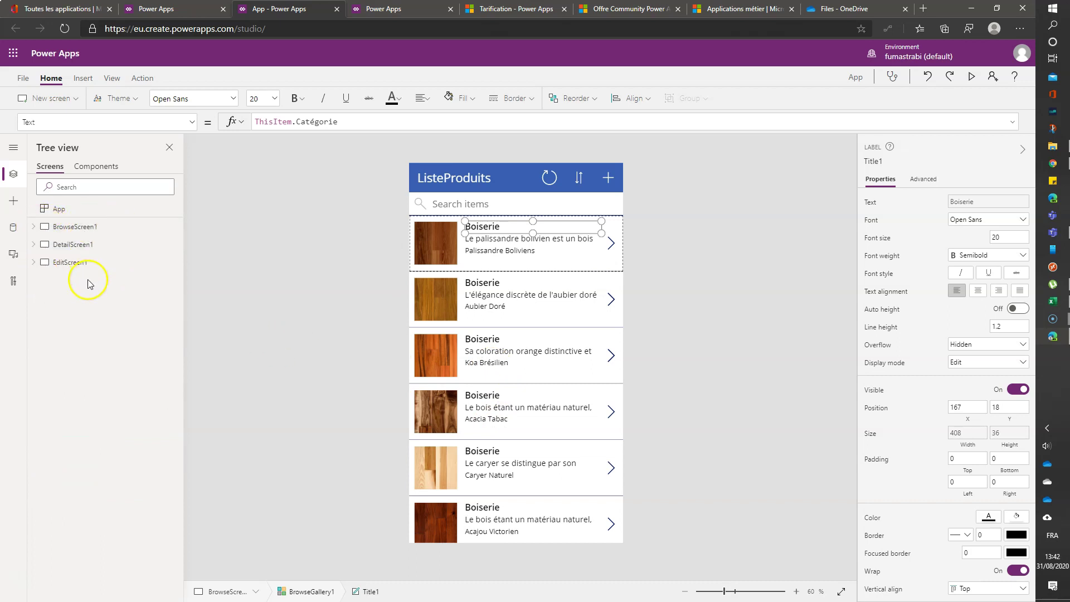
pyautogui.click(33, 227)
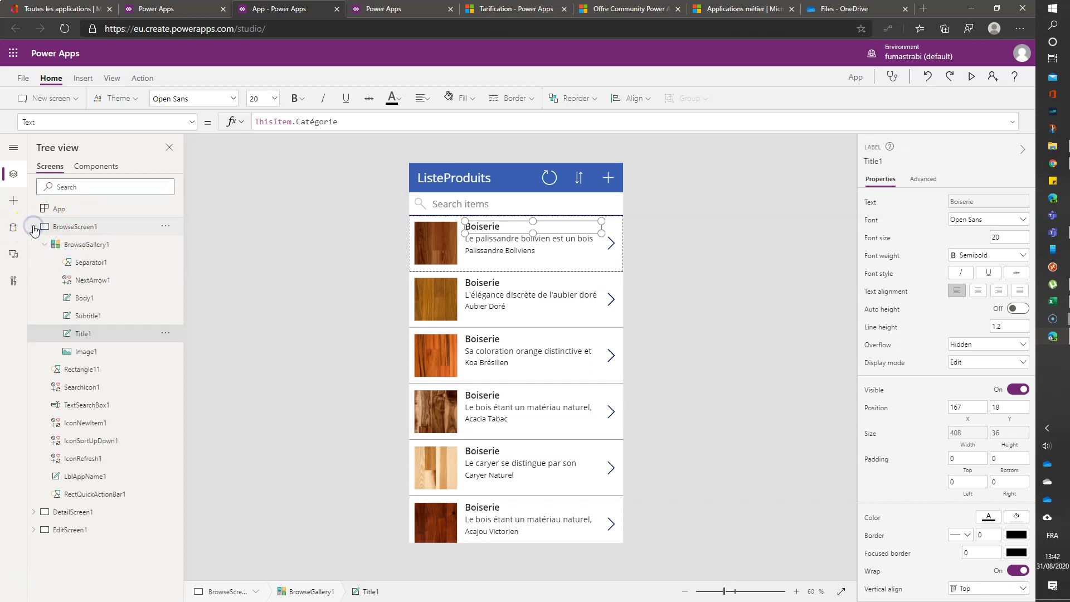
pyautogui.click(83, 369)
pyautogui.click(83, 387)
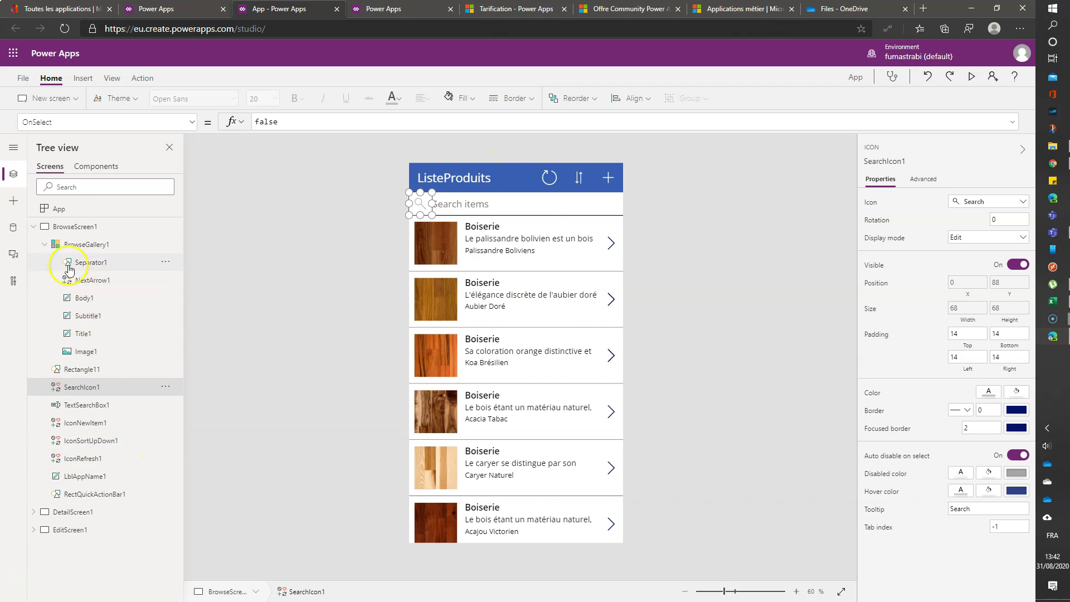
# Collapse the BrowseGallery1 group, review the elements under BrowseScreen1, and select the screen itself to see its properties
pyautogui.click(43, 244)
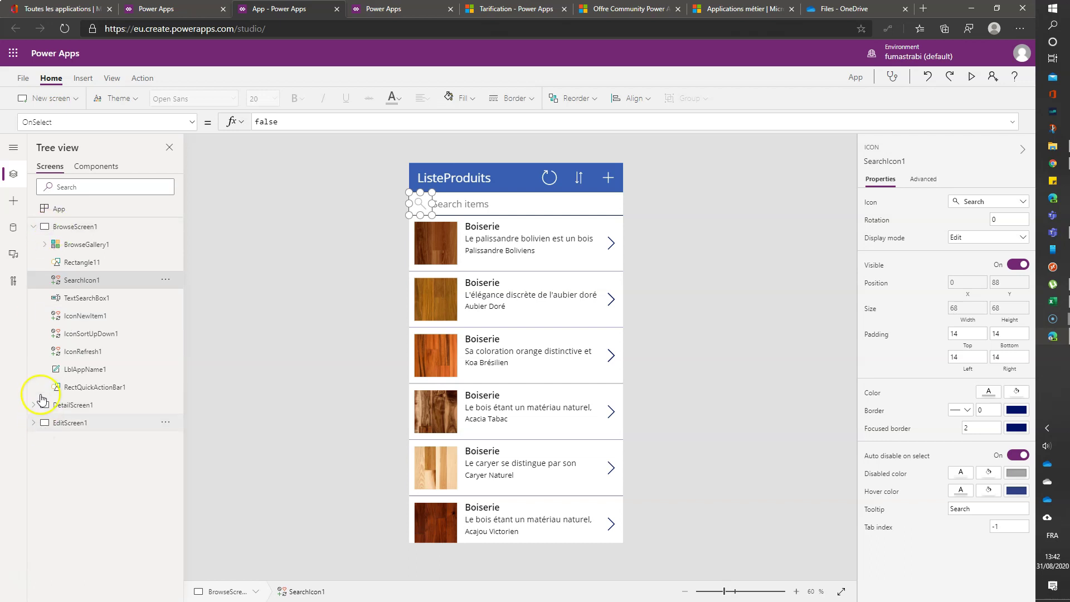
pyautogui.click(34, 227)
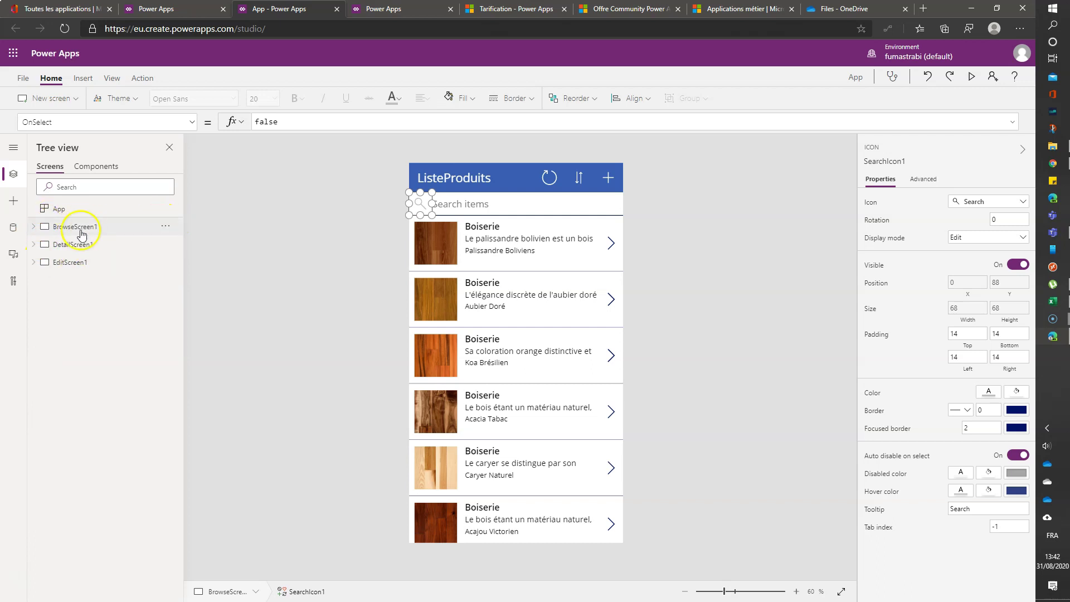
pyautogui.click(34, 227)
pyautogui.click(87, 228)
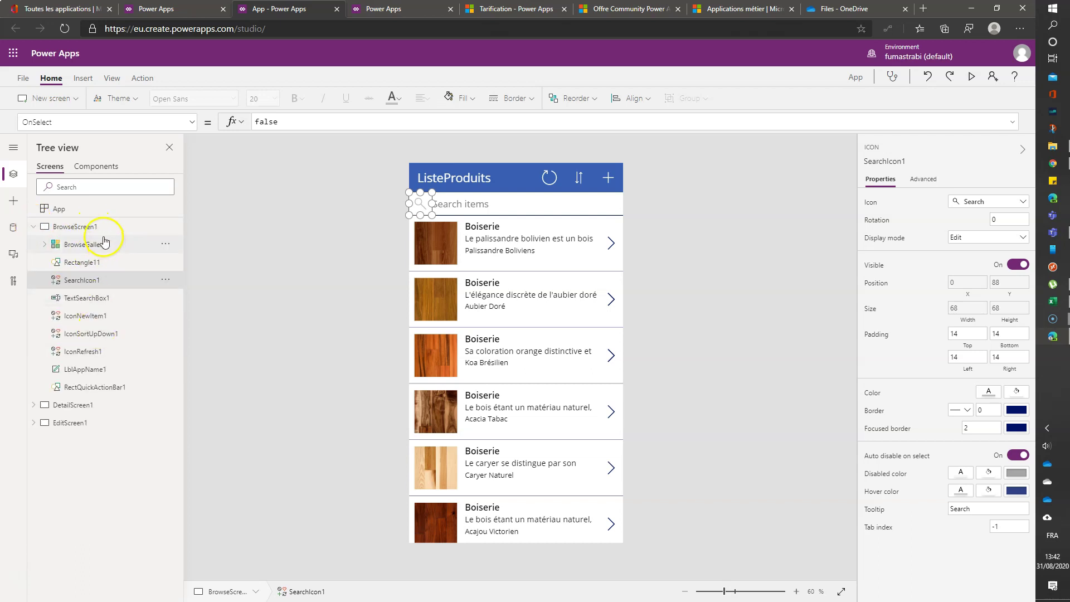
pyautogui.click(77, 227)
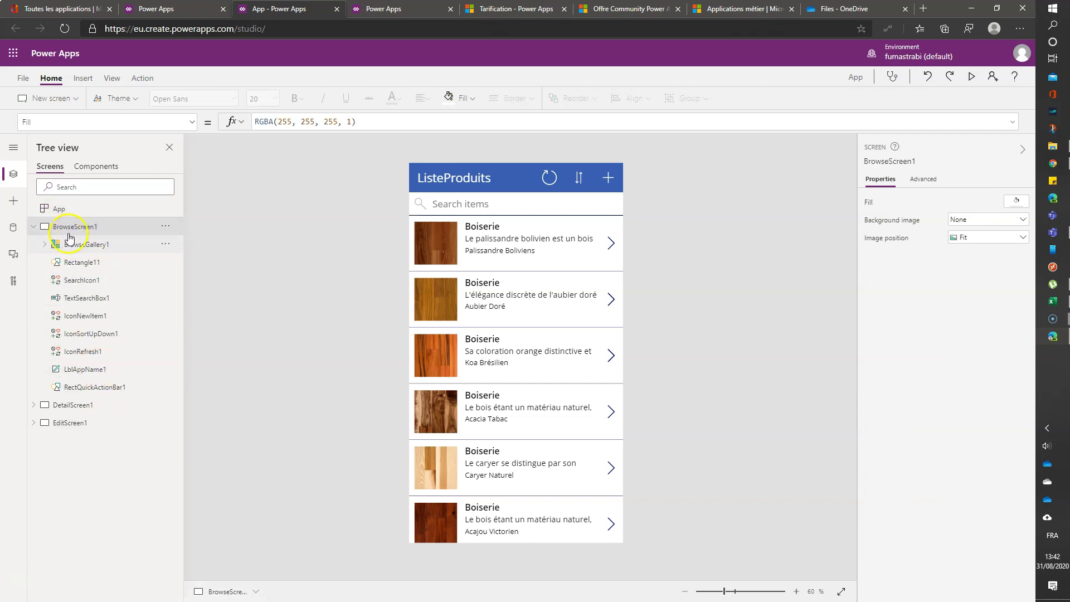
# Collapse BrowseScreen1, expand EditScreen1, and examine the data cards inside EditForm1 before collapsing the form
pyautogui.click(33, 228)
pyautogui.click(33, 263)
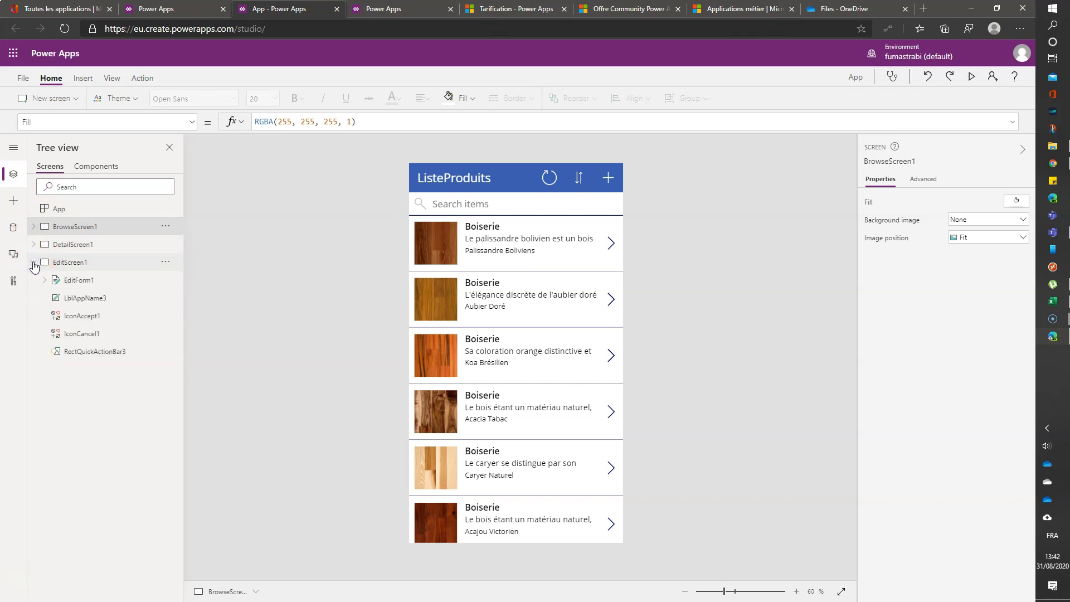
pyautogui.click(98, 280)
pyautogui.click(45, 280)
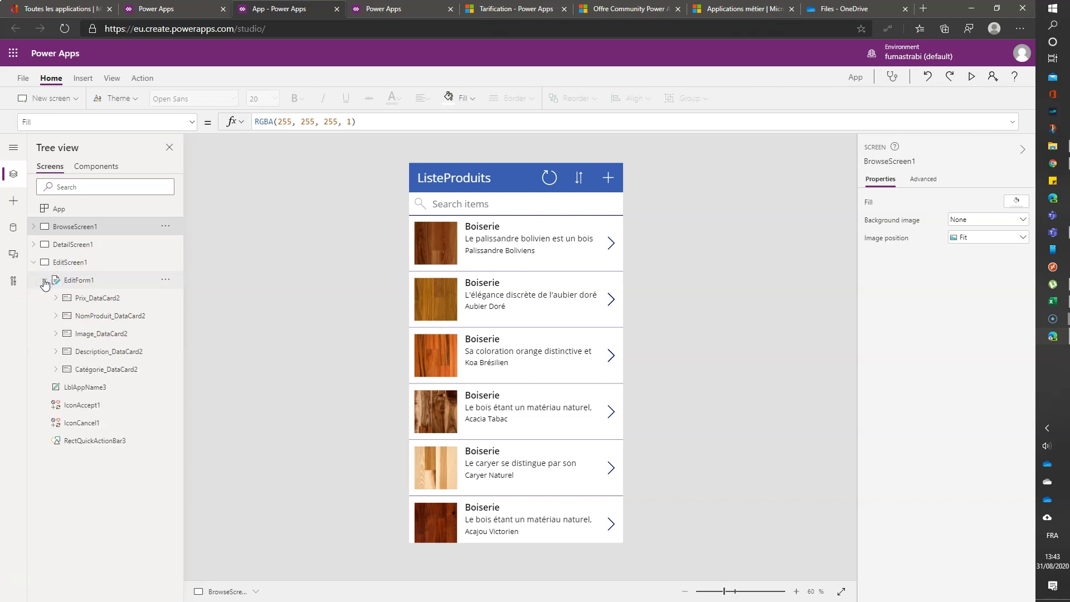
pyautogui.click(44, 281)
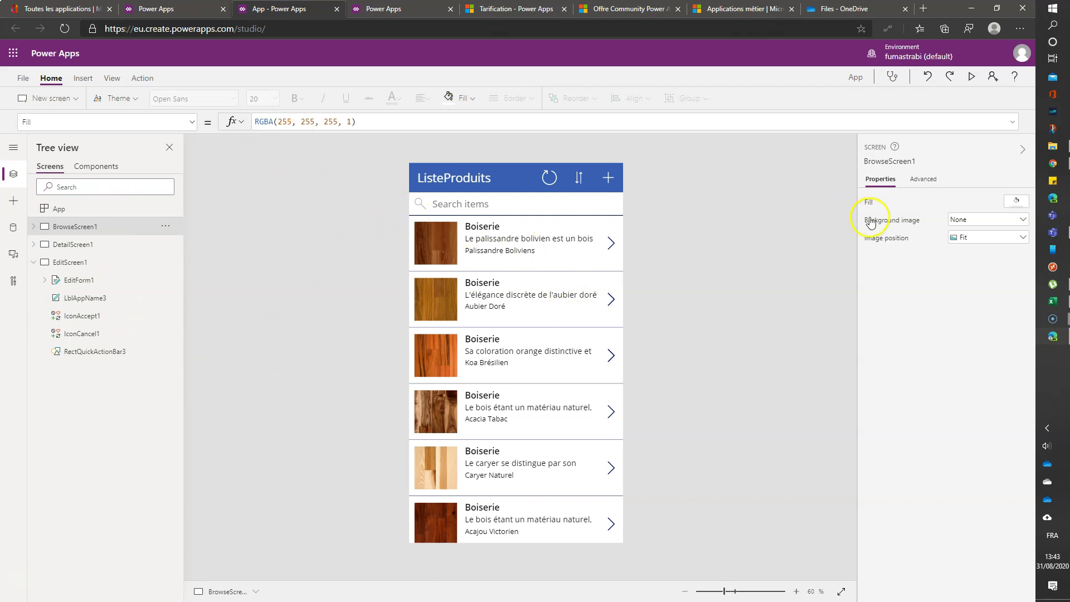
# Preview the app and browse through the product list on its first screen
pyautogui.click(973, 79)
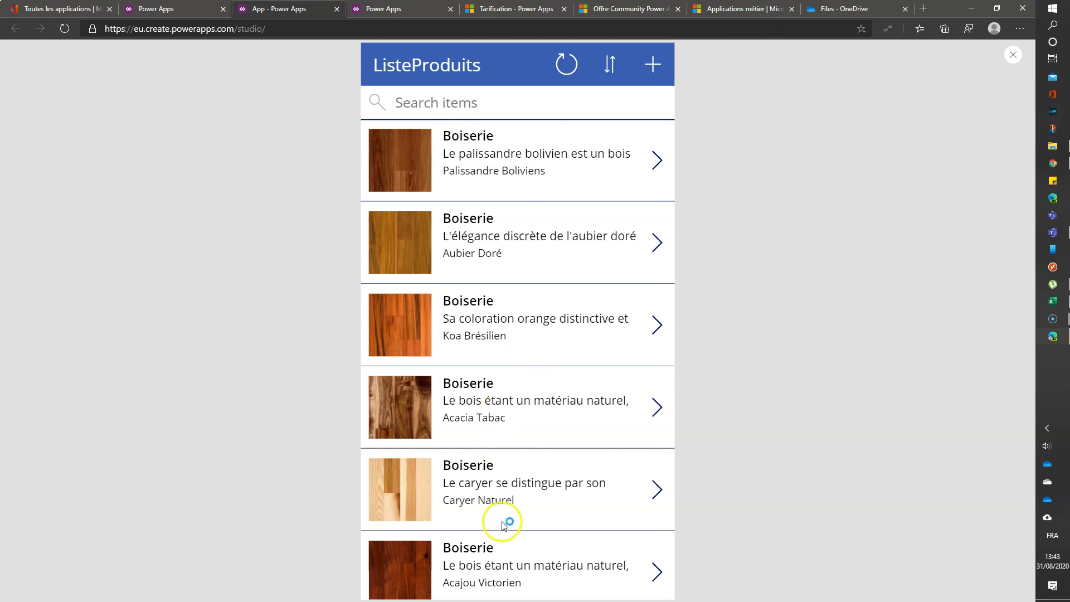
pyautogui.scroll(-10, 506, 520)
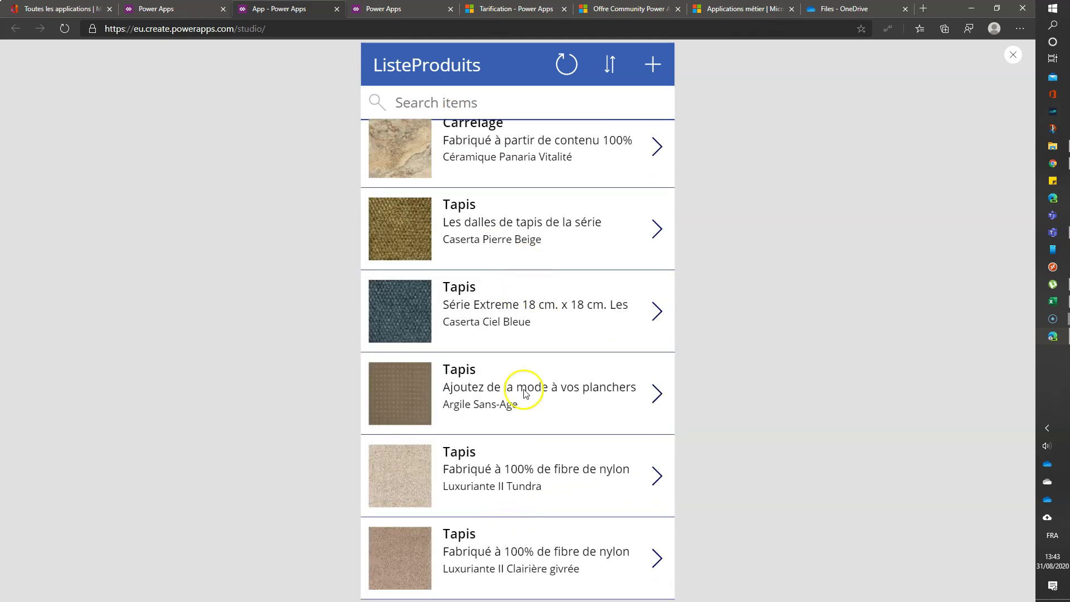
pyautogui.scroll(1, 519, 548)
pyautogui.scroll(10, 519, 548)
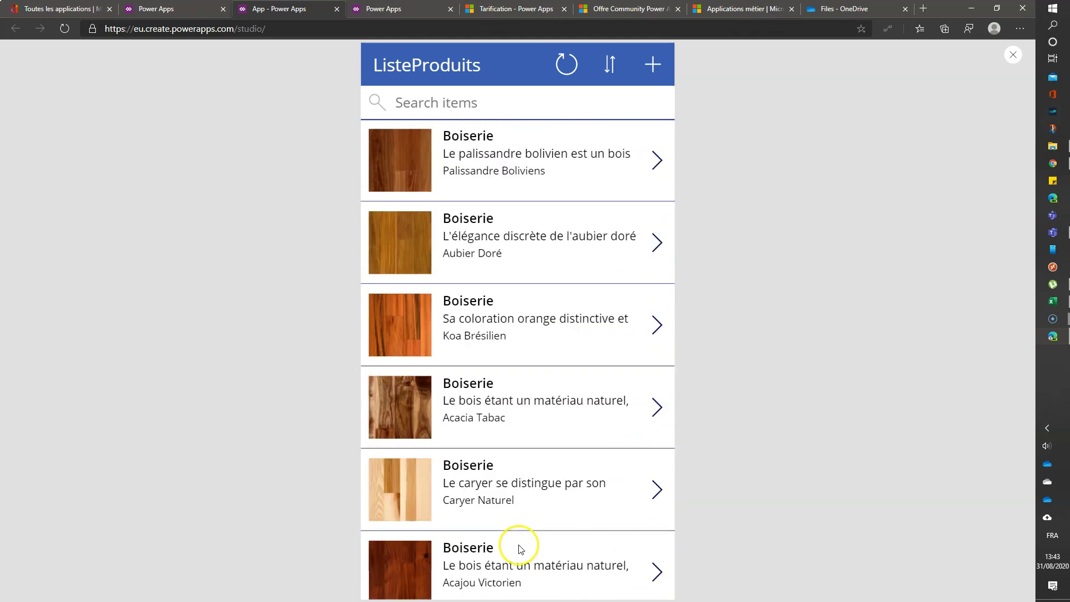
# Filter the previewed product list with the search text "Carr"
pyautogui.click(461, 101)
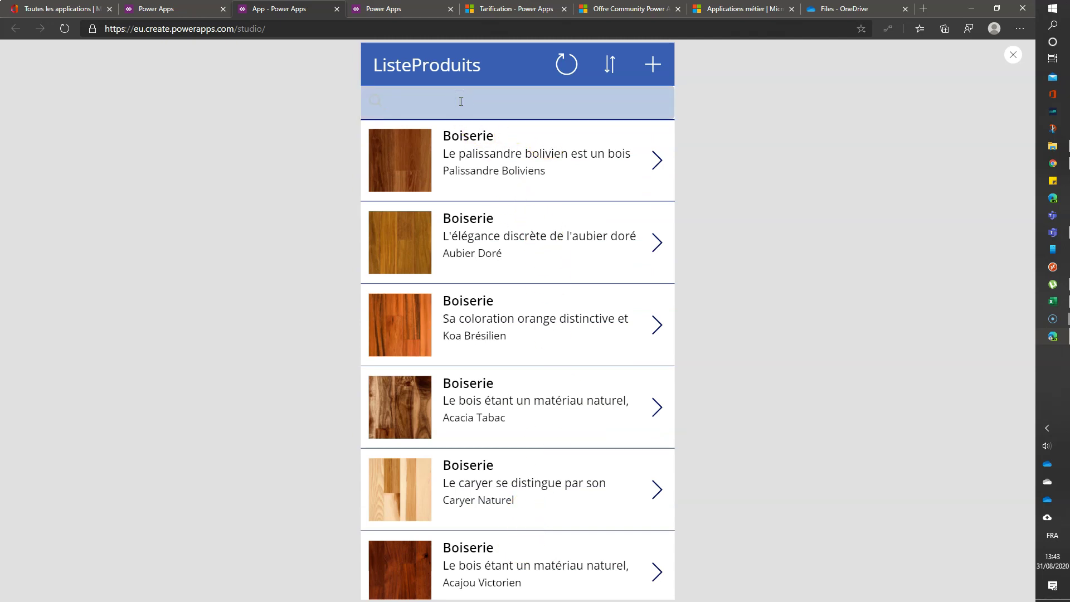
pyautogui.write('Cqrrarr')
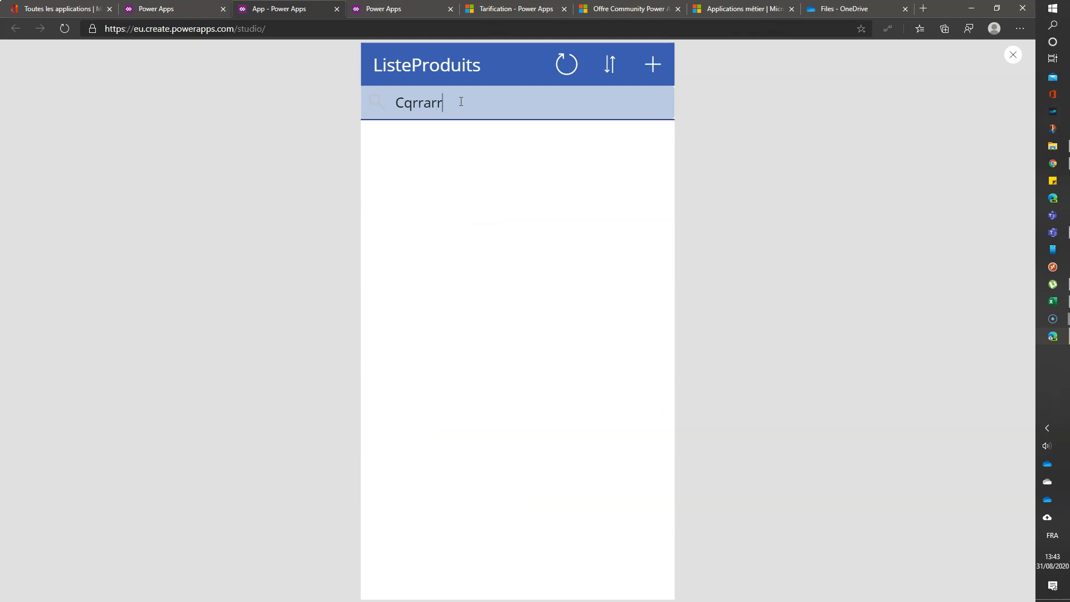
pyautogui.moveTo(461, 101); pyautogui.dragTo(408, 104)
pyautogui.write('a')
pyautogui.moveTo(453, 102); pyautogui.dragTo(419, 103)
pyautogui.write('r')
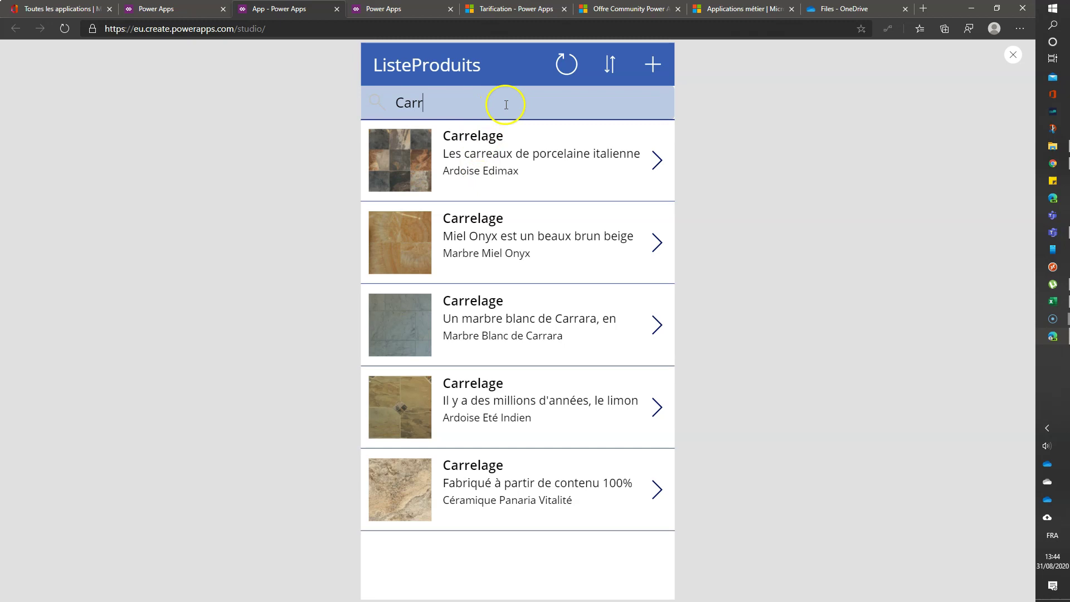
# Refresh the filtered product list and toggle its alphabetical sort order
pyautogui.doubleClick(441, 106)
pyautogui.click(460, 102)
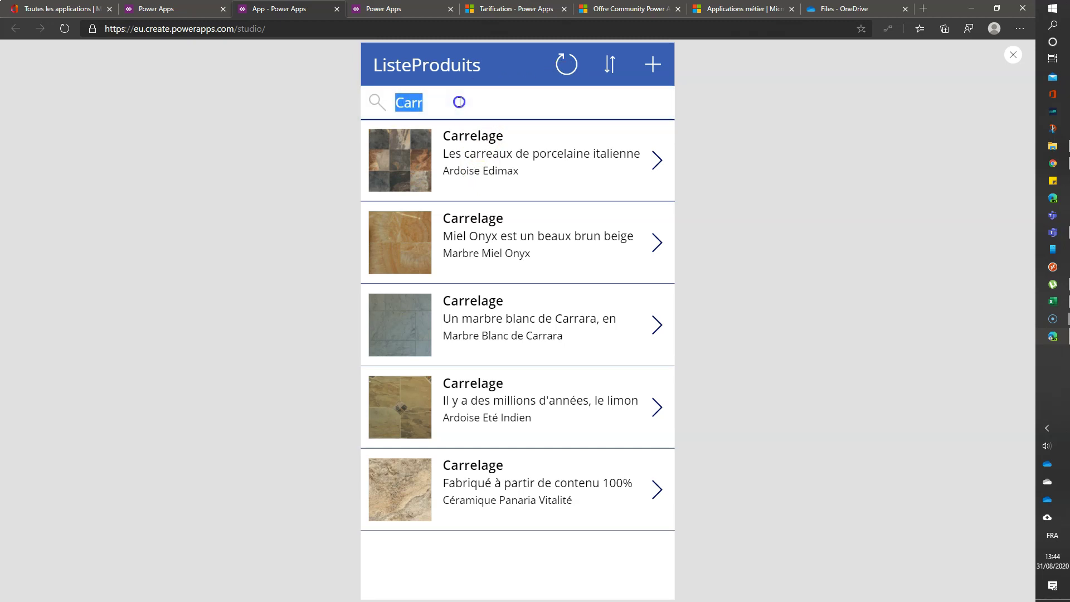
pyautogui.doubleClick(435, 102)
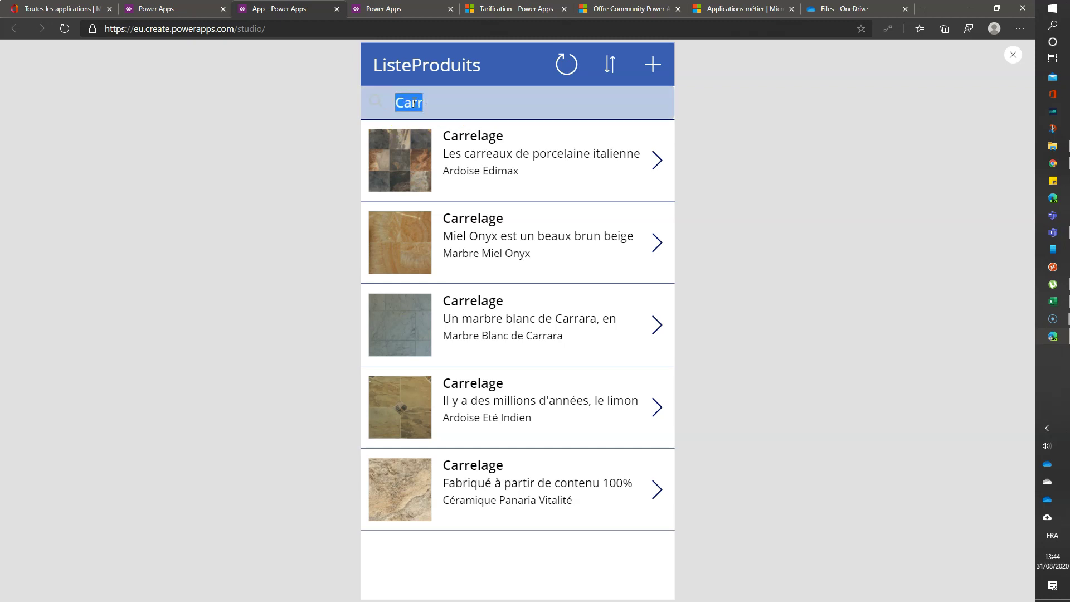
pyautogui.click(562, 68)
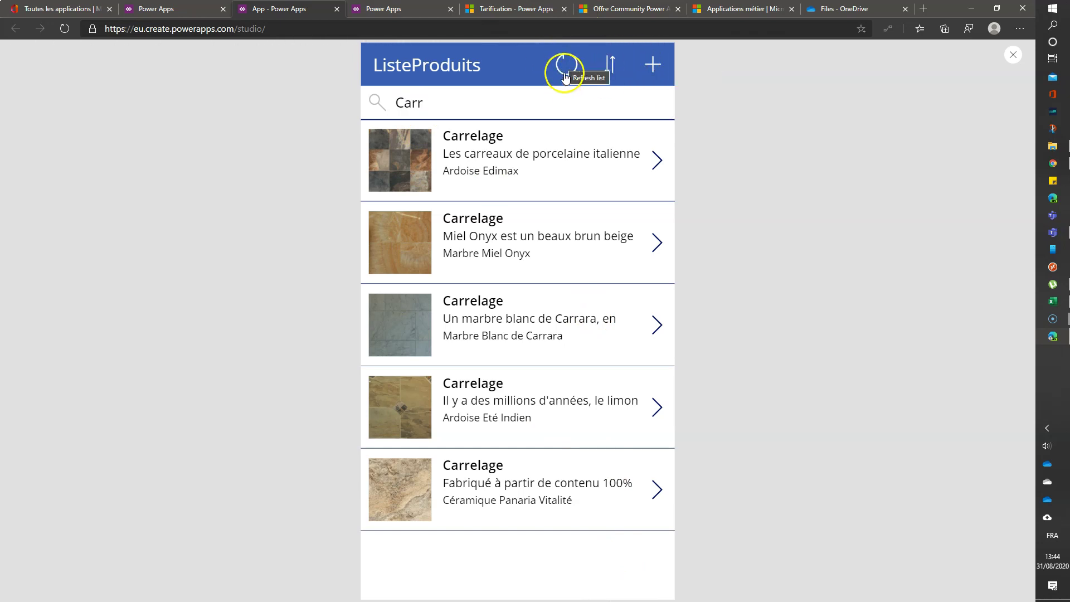
pyautogui.click(610, 65)
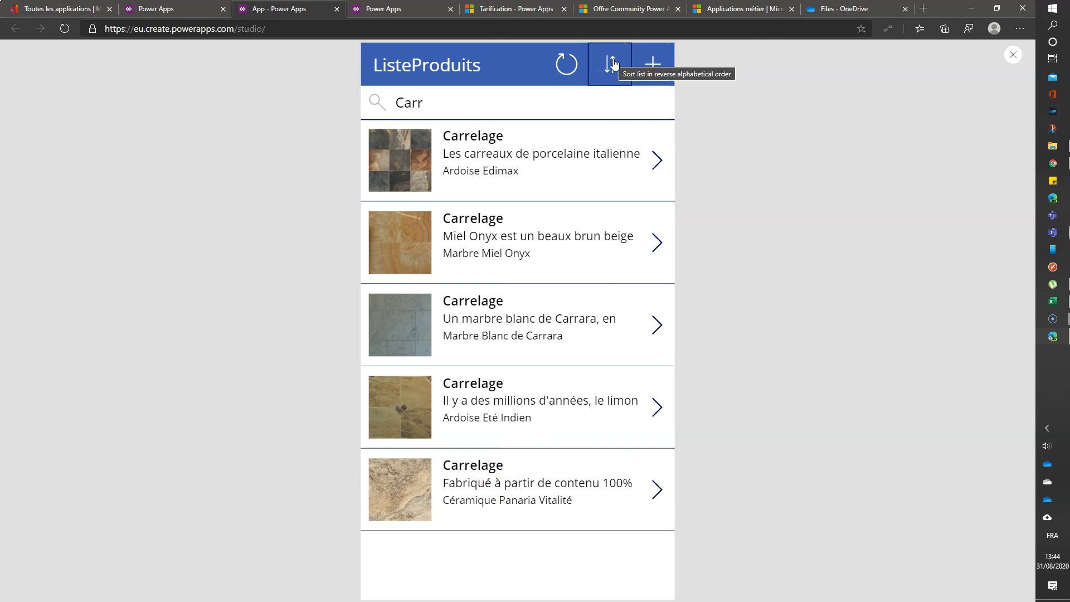
# Examine the Catégorie and Description fields of the blank new-product form, cancel the entry and exit the preview
pyautogui.click(654, 65)
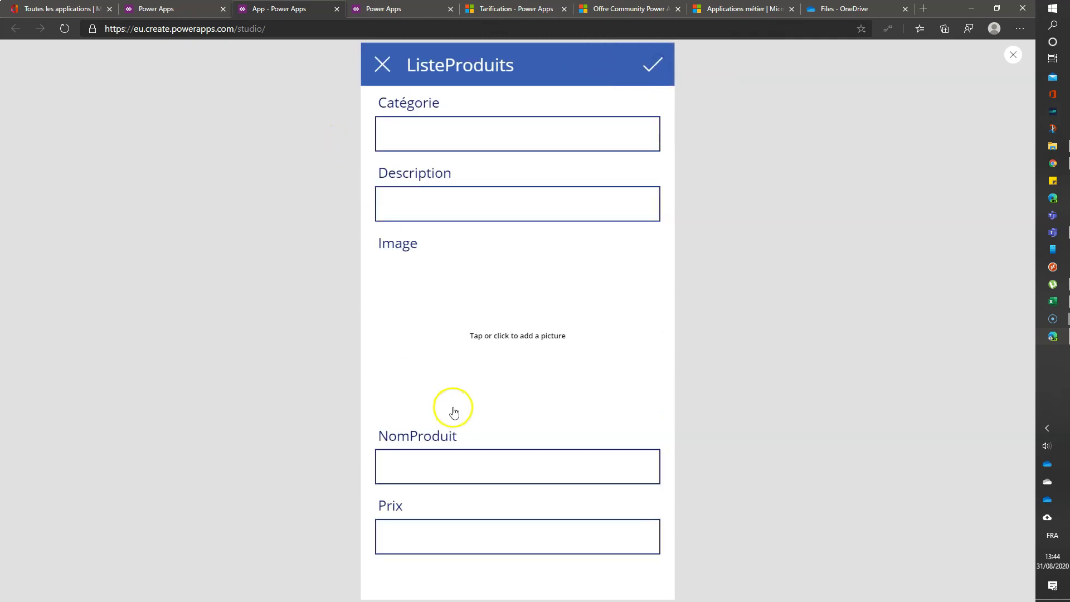
pyautogui.click(468, 125)
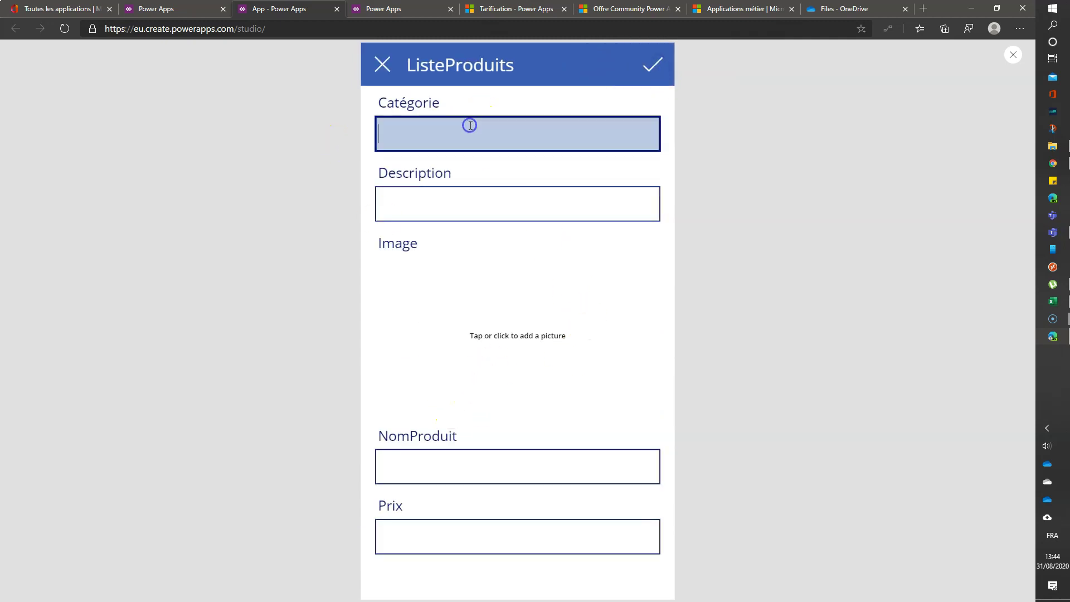
pyautogui.click(455, 197)
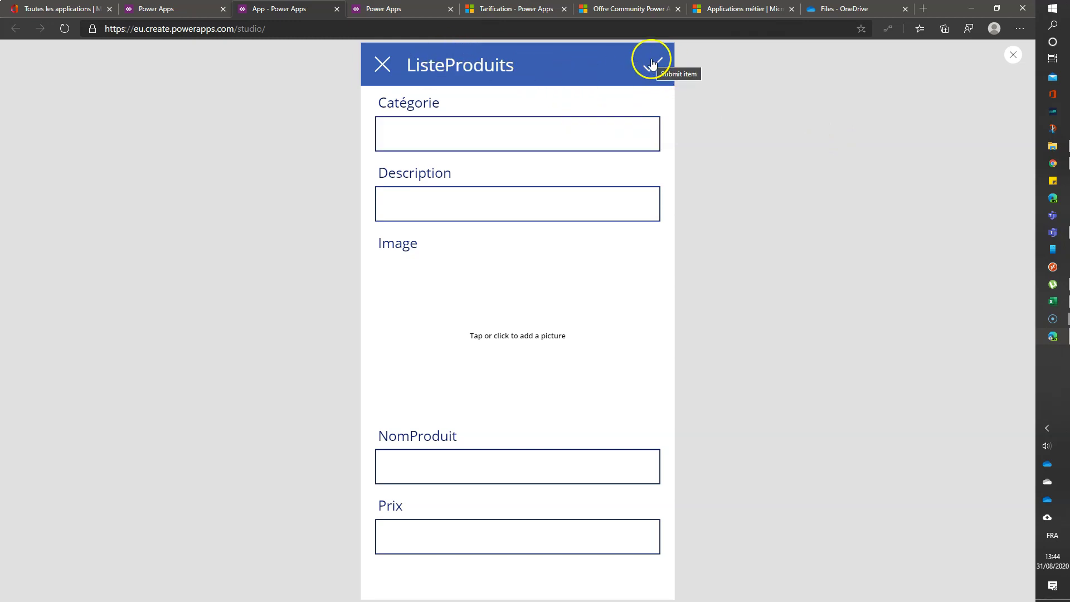
pyautogui.click(382, 66)
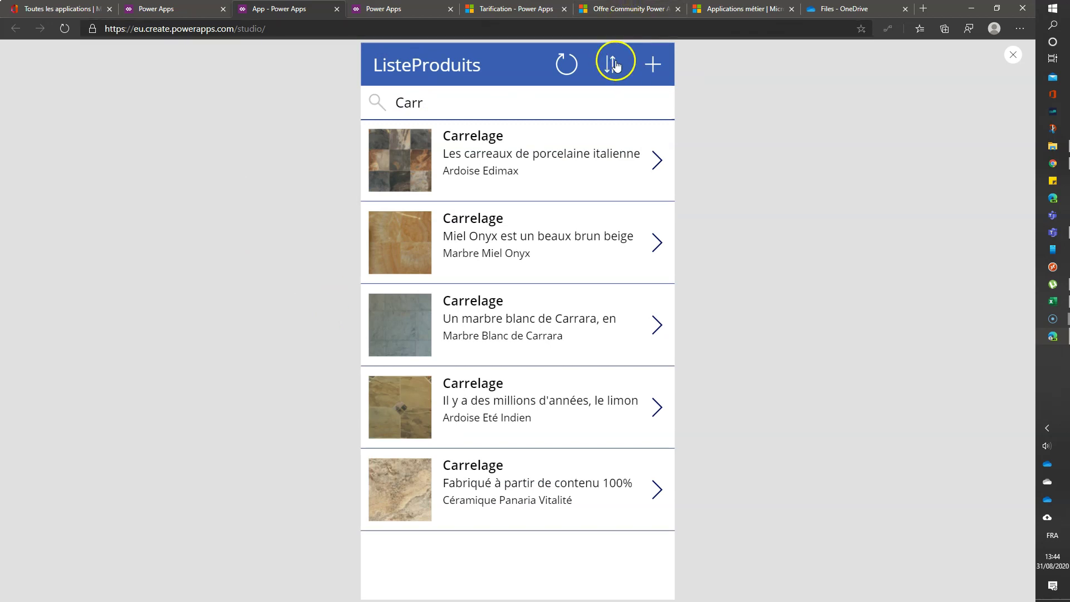
pyautogui.click(1013, 54)
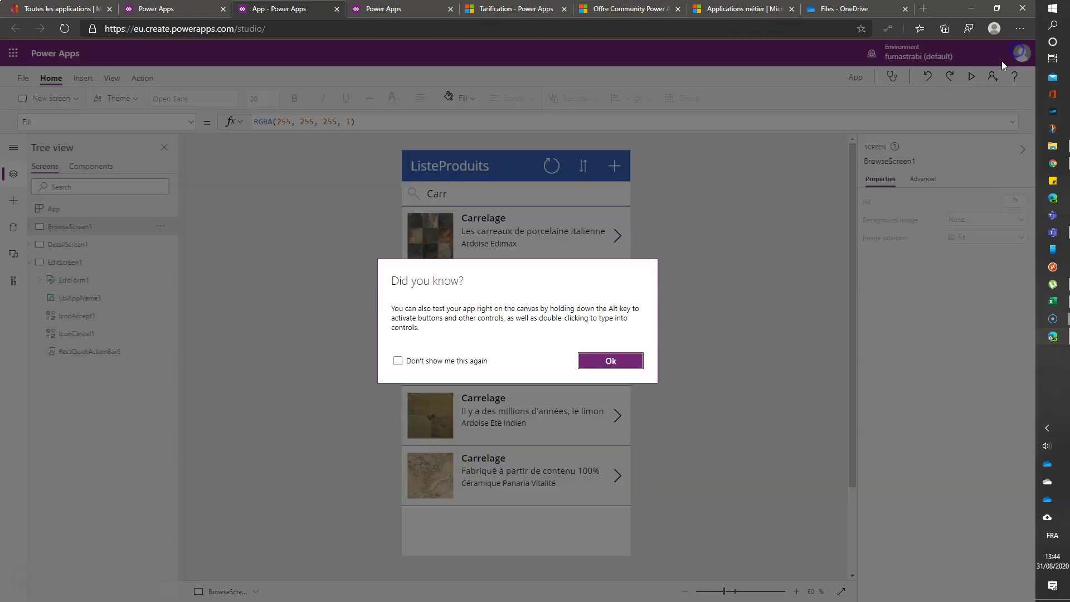
pyautogui.click(619, 360)
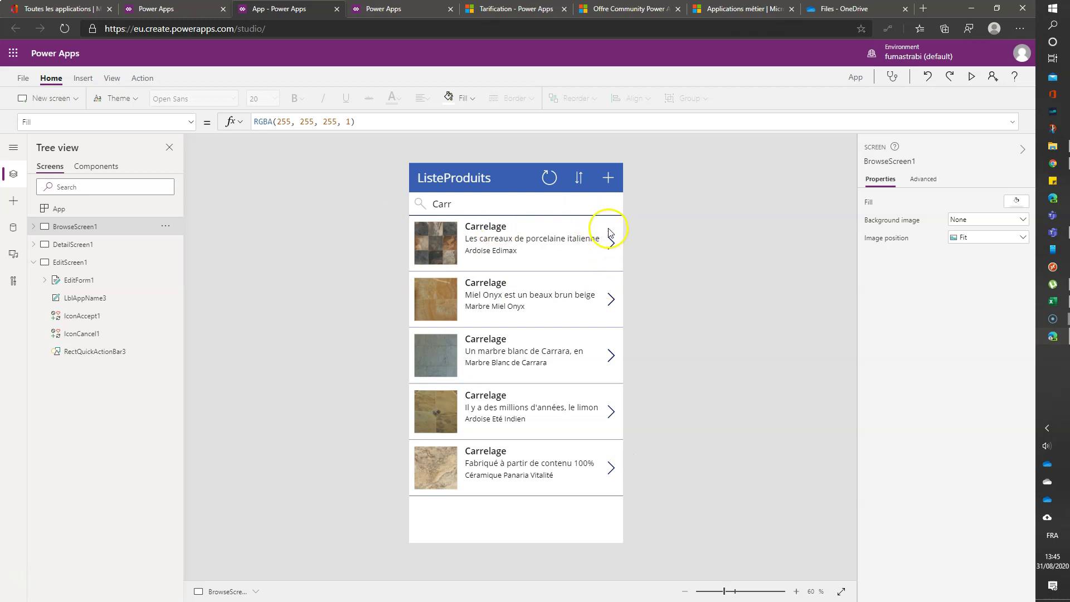
# Preview the app again, view the details of Ardoise Edimax, and open and submit its edit form without changes
pyautogui.click(980, 78)
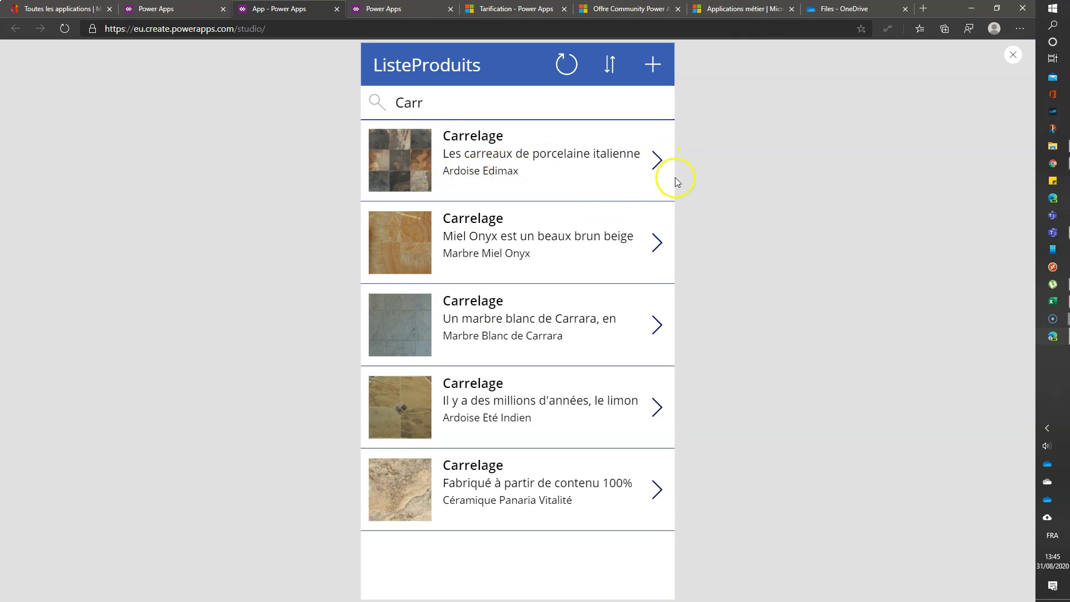
pyautogui.click(656, 163)
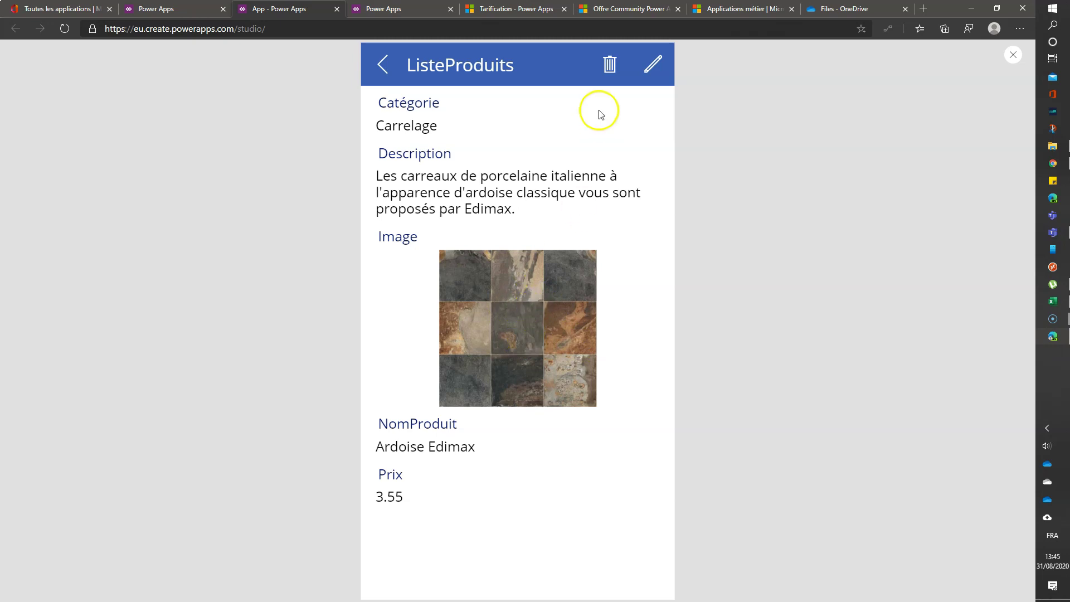
pyautogui.click(650, 55)
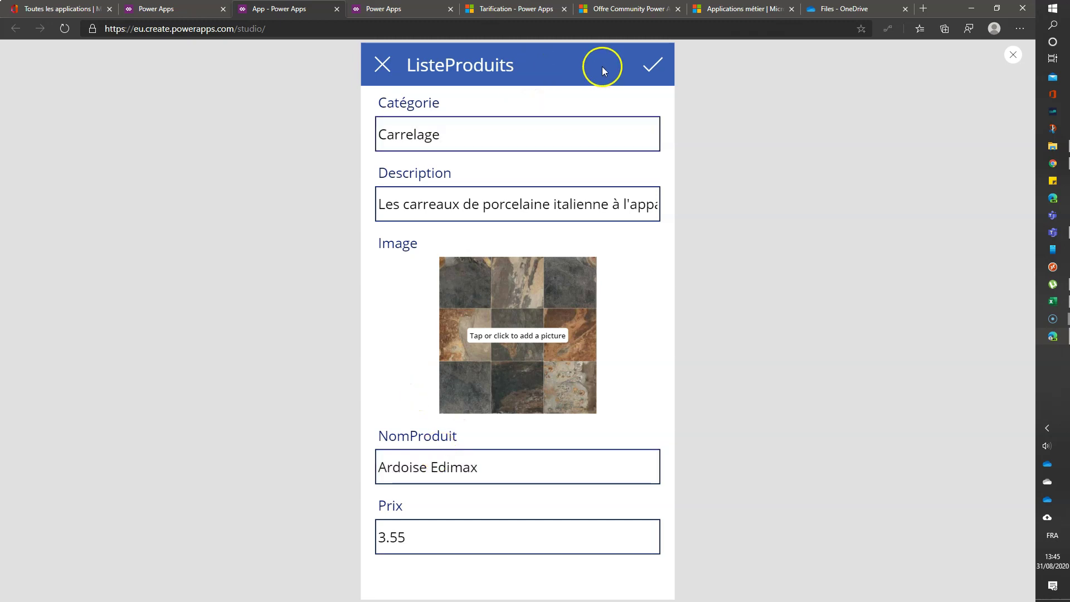
pyautogui.click(651, 66)
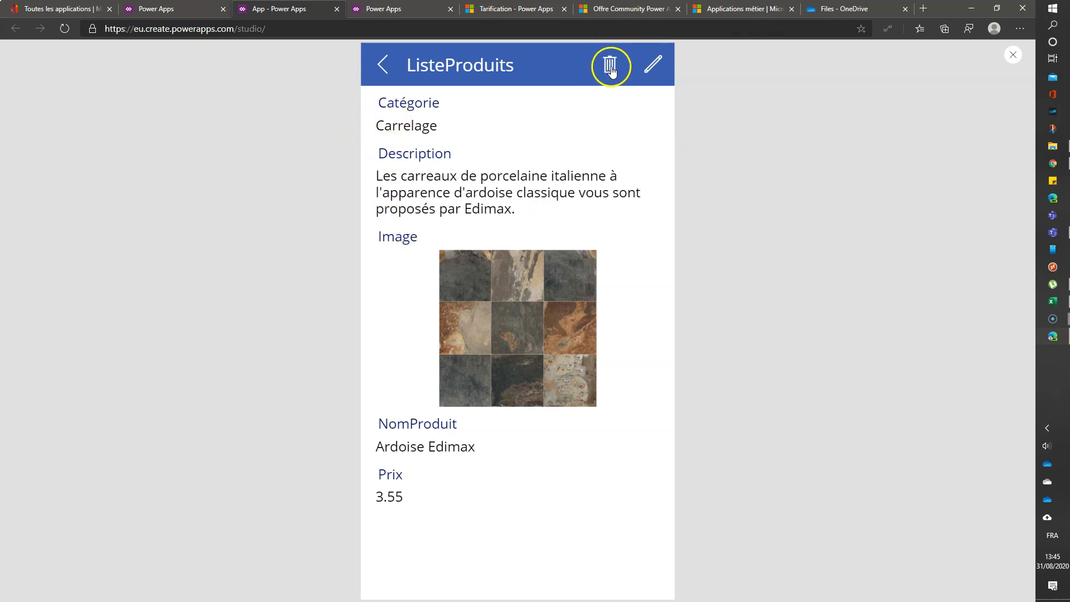
# Return from the product details to the filtered list and exit the preview
pyautogui.click(382, 65)
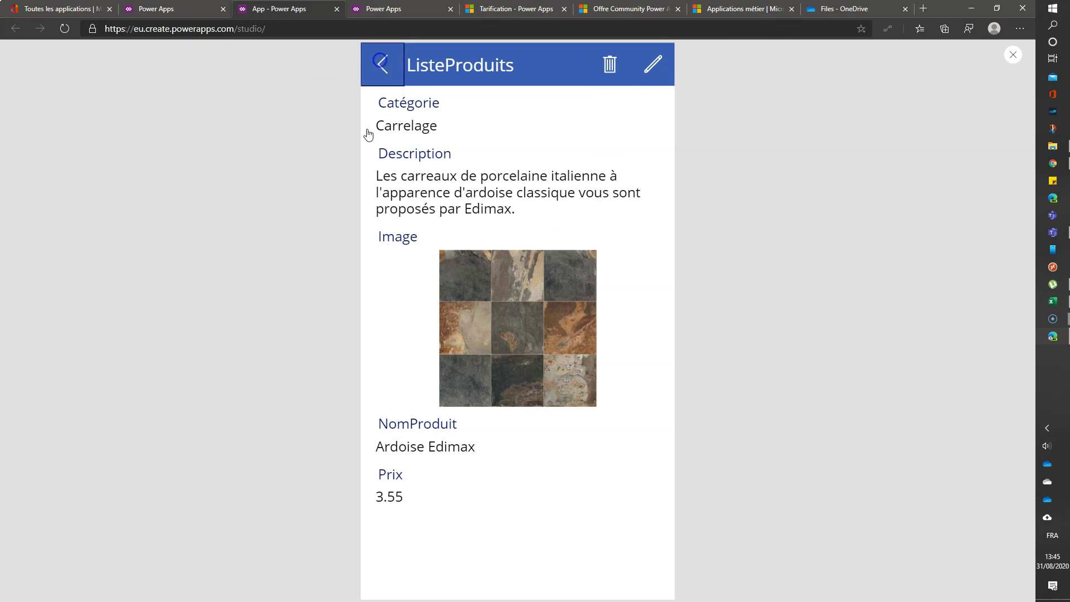
pyautogui.click(463, 102)
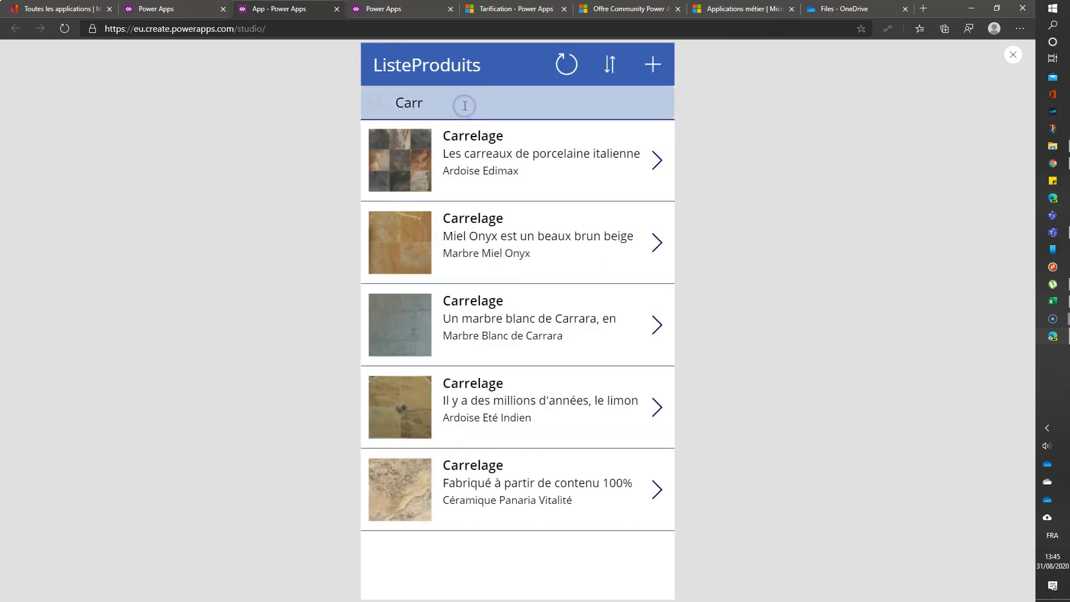
pyautogui.click(1013, 59)
pyautogui.click(617, 362)
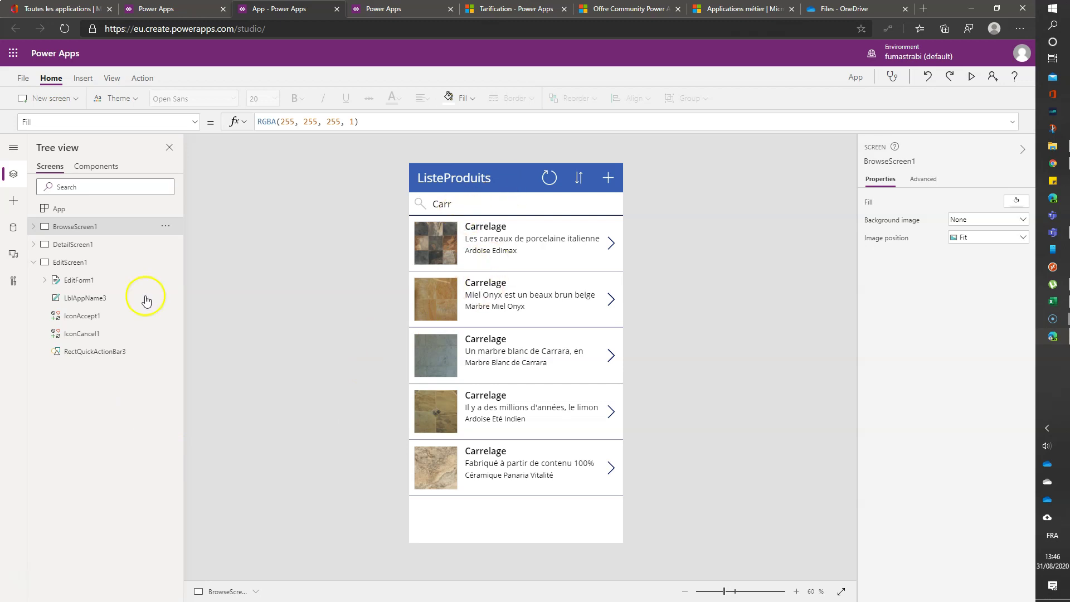
# On DetailScreen1, move the NomProduit field up to the first position in the detail form, above Catégorie
pyautogui.click(92, 244)
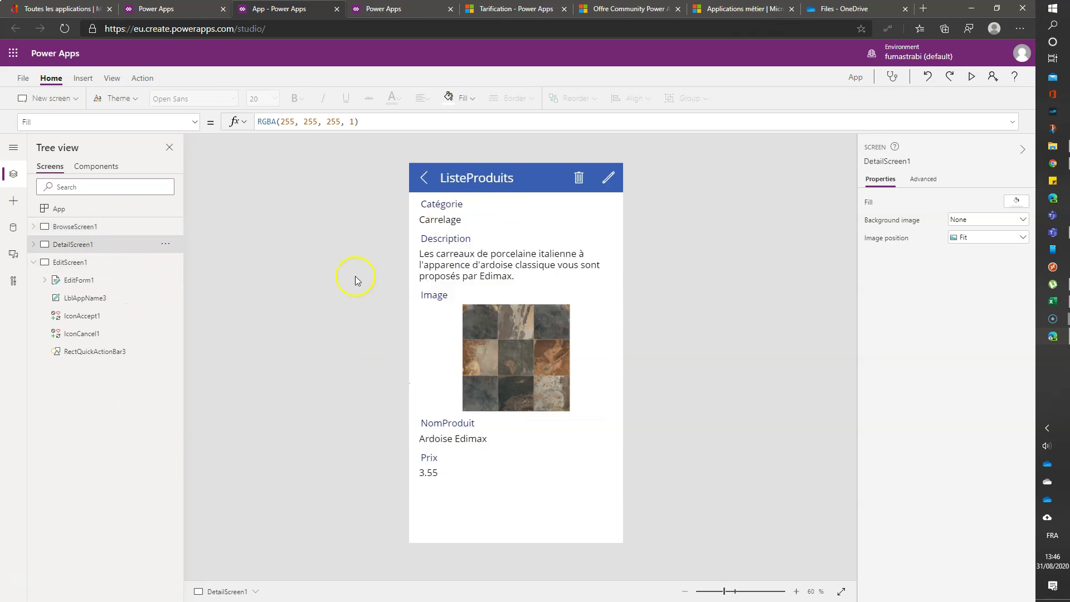
pyautogui.click(451, 205)
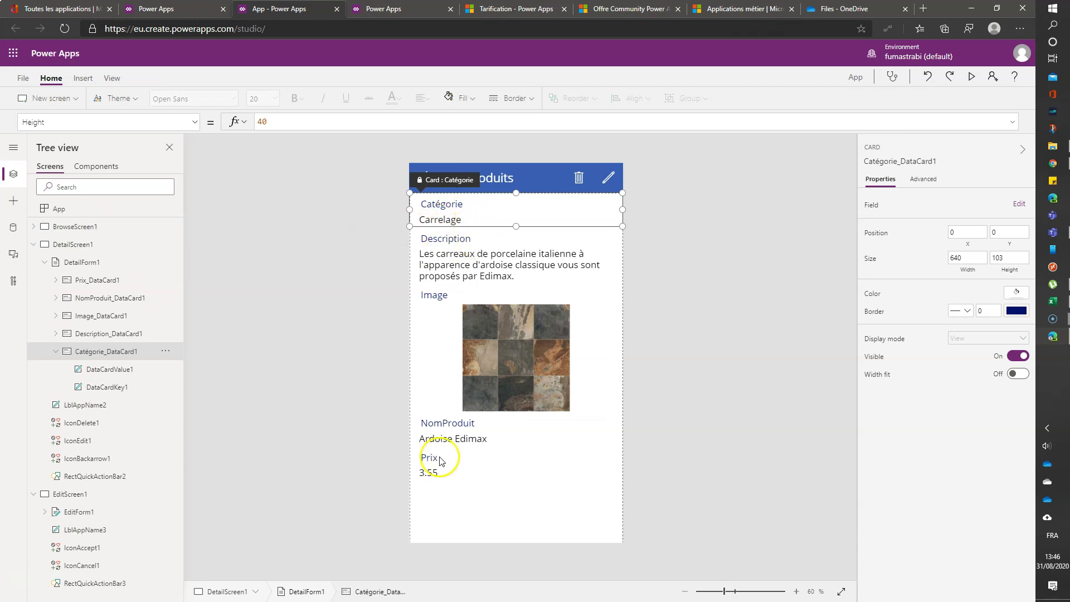
pyautogui.click(443, 436)
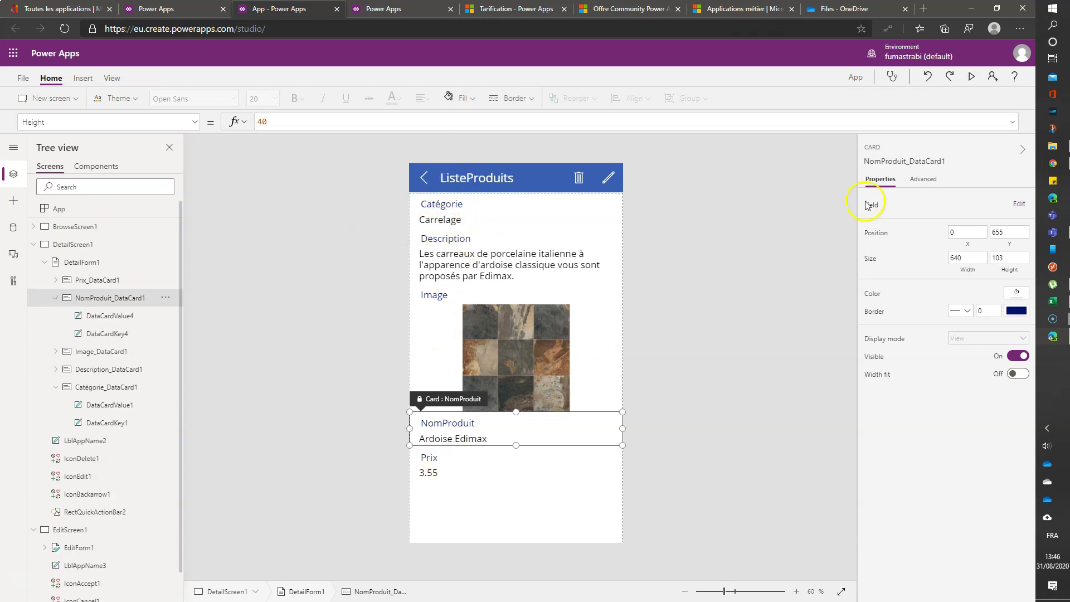
pyautogui.click(1018, 204)
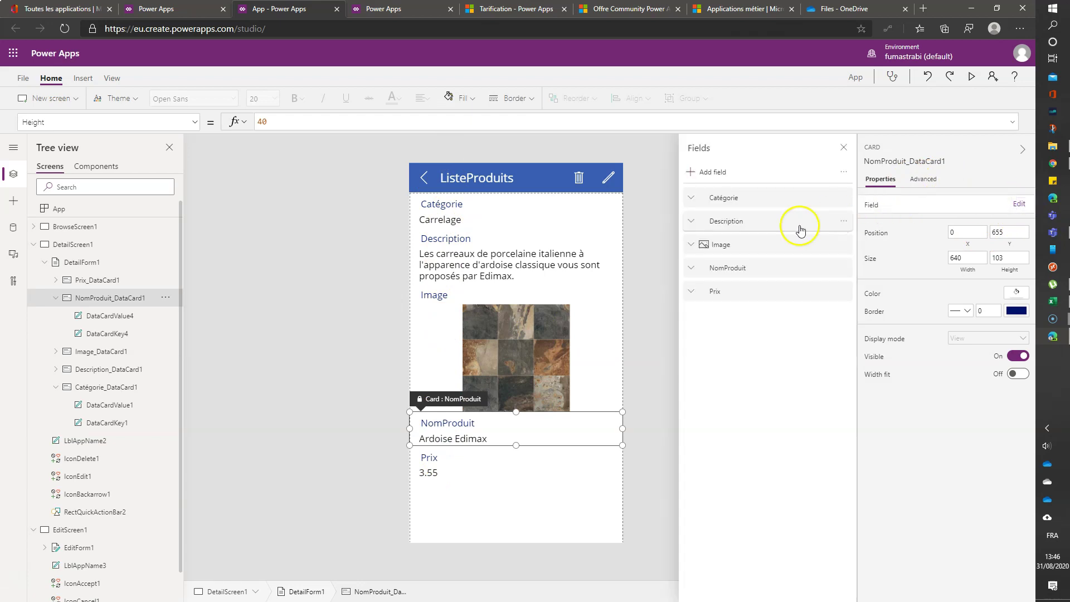
pyautogui.click(751, 270)
pyautogui.click(844, 268)
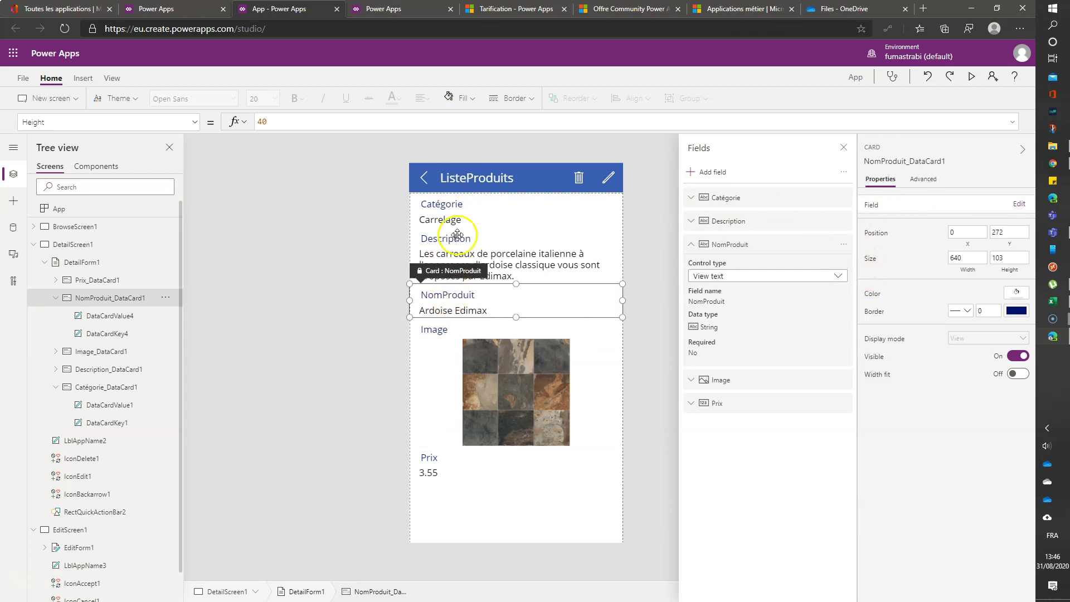
pyautogui.click(843, 244)
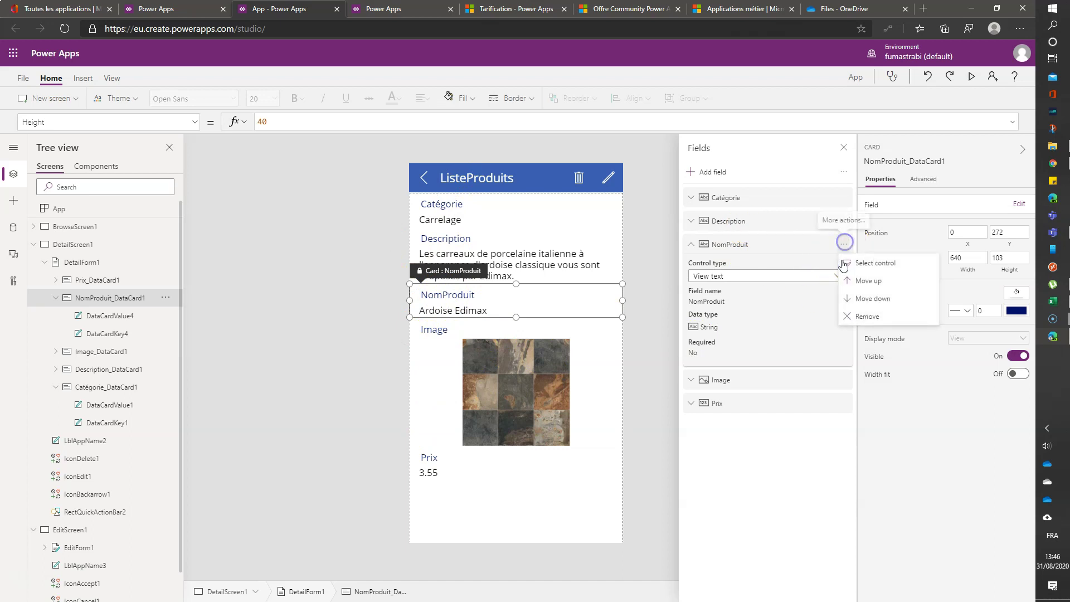
pyautogui.click(869, 280)
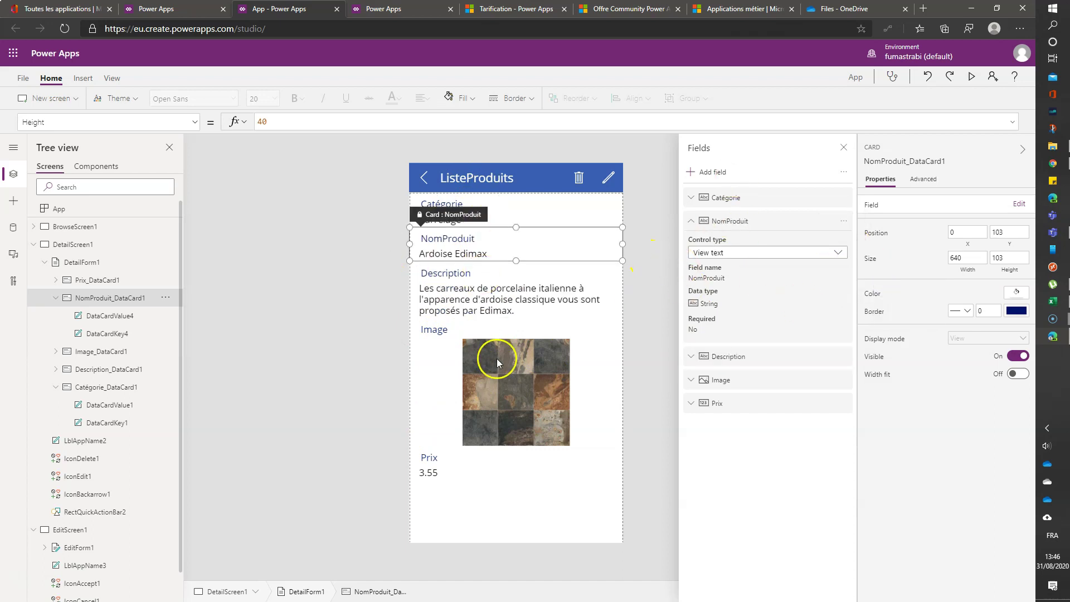
pyautogui.click(843, 220)
pyautogui.click(867, 258)
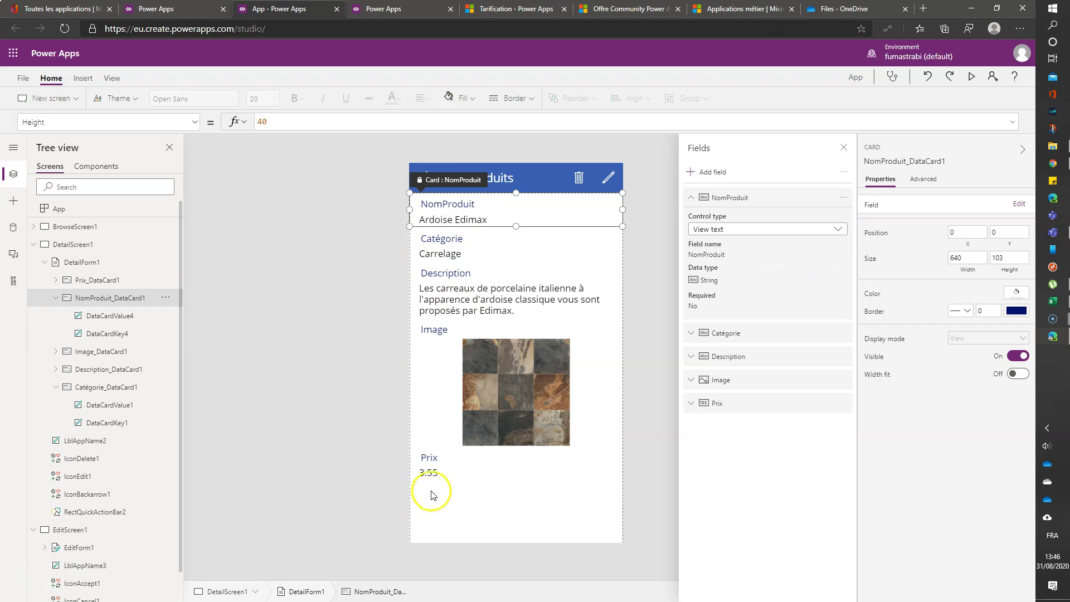
# Move the Prix field directly below NomProduit in the detail form and close the field list
pyautogui.click(437, 471)
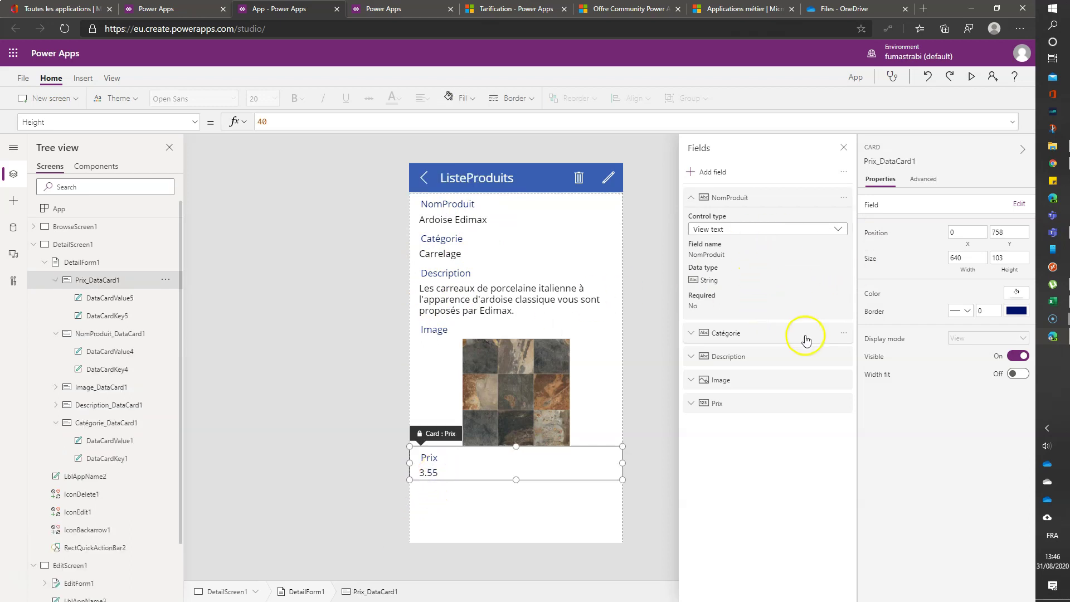
pyautogui.moveTo(766, 405); pyautogui.dragTo(781, 210)
pyautogui.moveTo(782, 266); pyautogui.dragTo(783, 323)
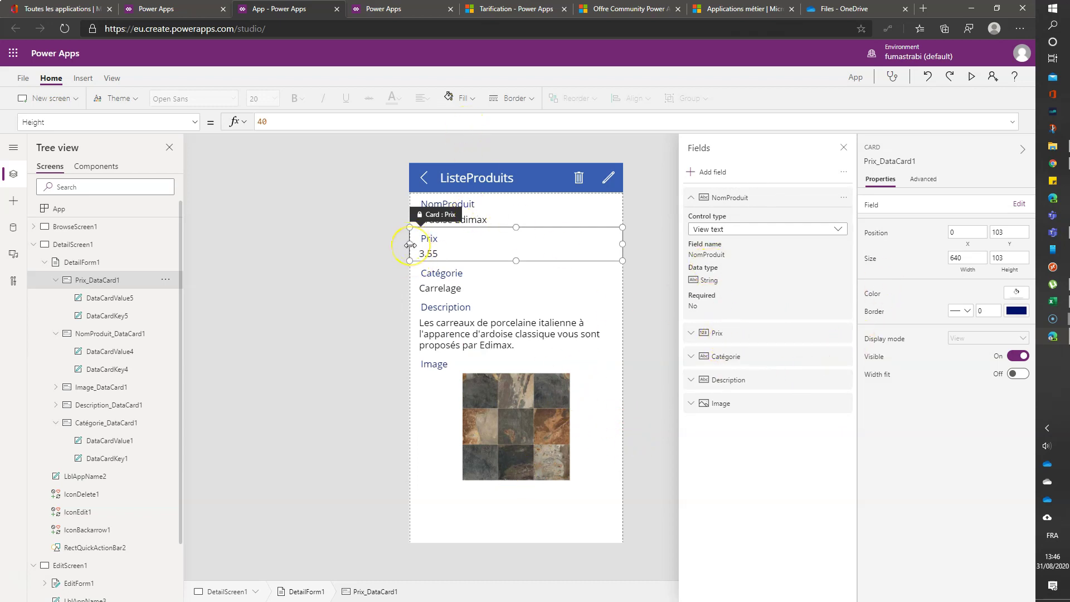
pyautogui.click(653, 239)
# Show the advanced properties of the Prix card on DetailScreen1
pyautogui.click(480, 242)
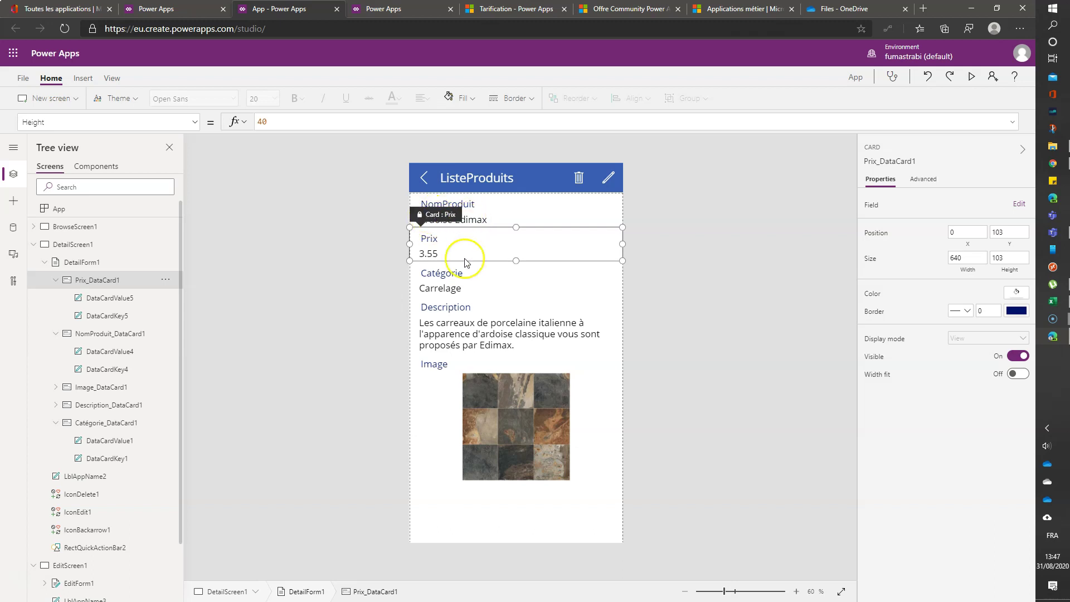
pyautogui.click(930, 183)
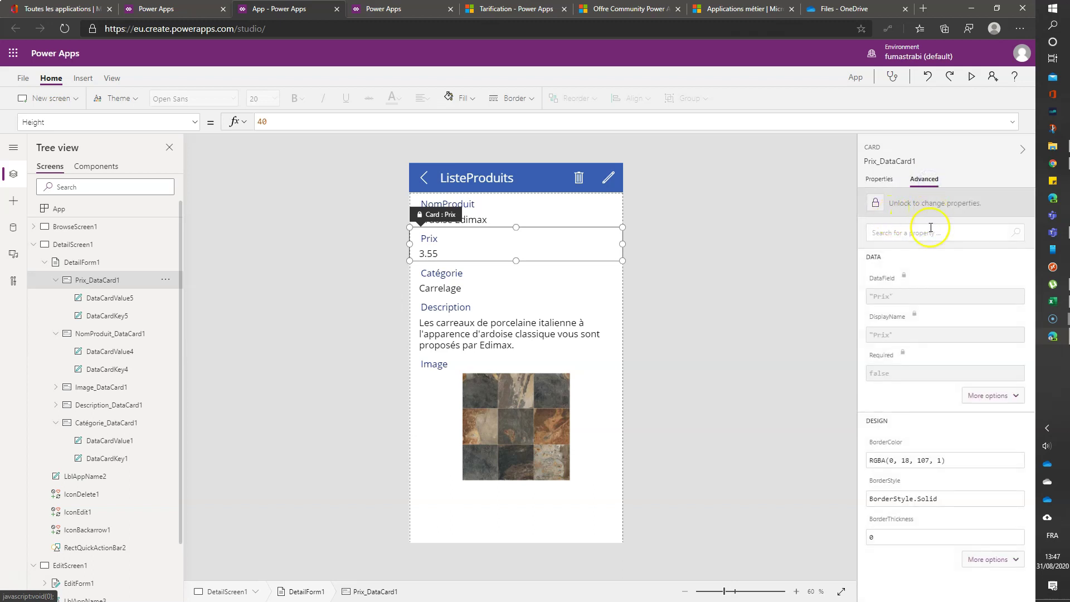